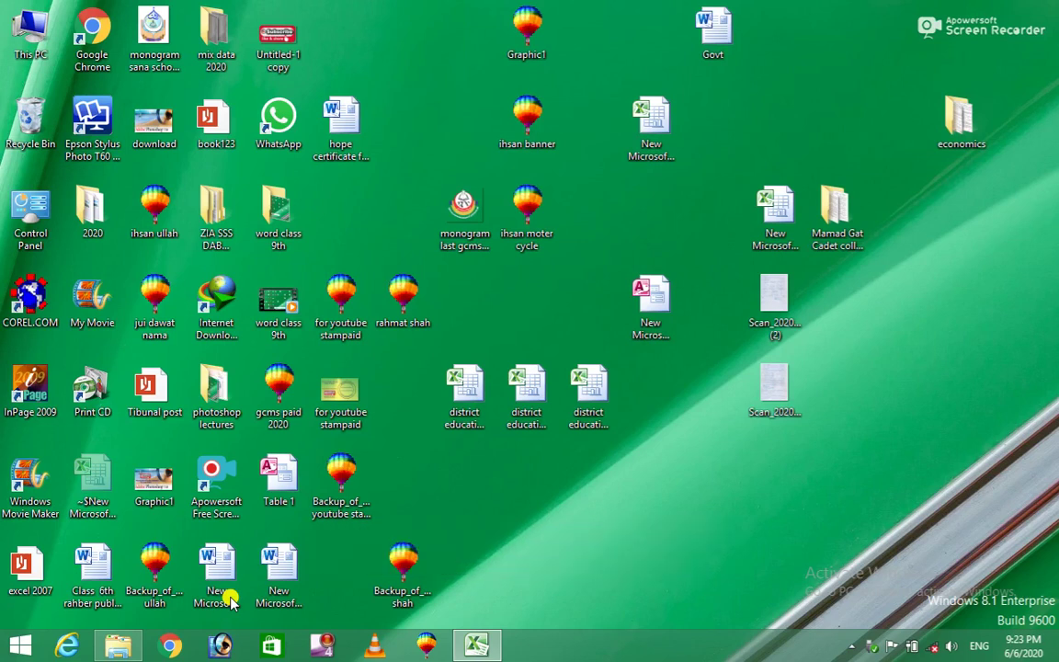
# Restore the Excel workbook from the taskbar, showing the photoshop graphic on Sheet1
pyautogui.click(485, 648)
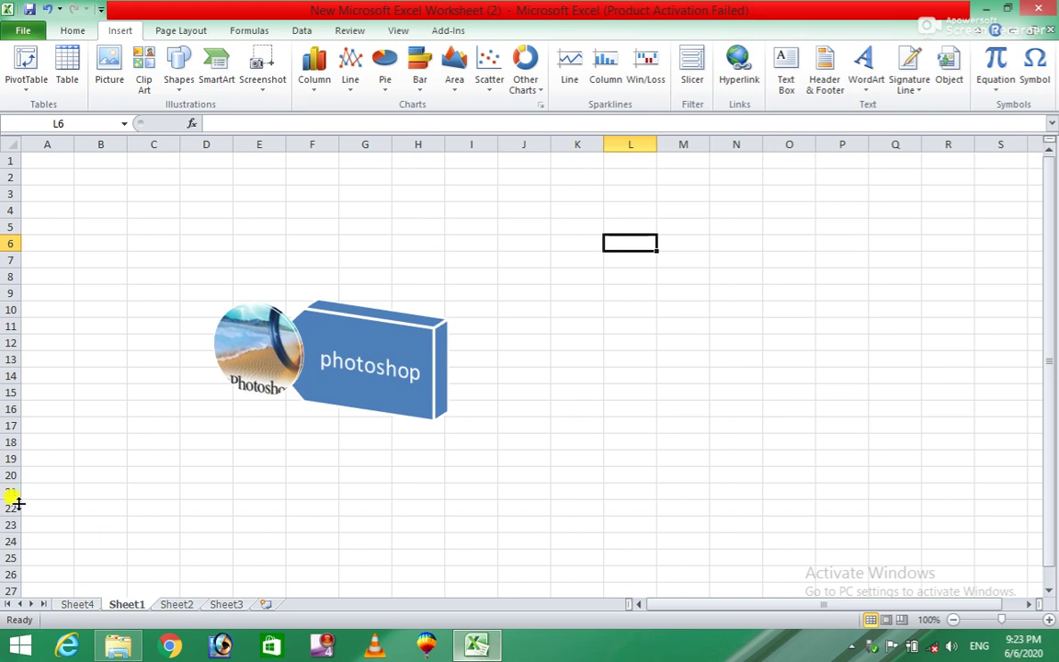
pyautogui.click(111, 87)
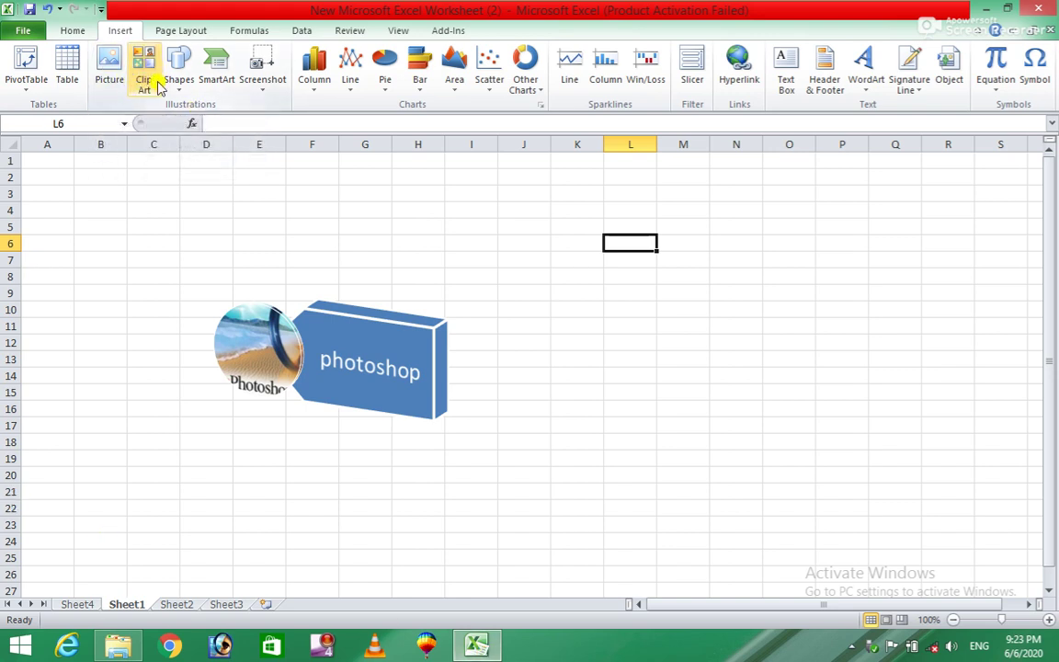
# List all clip art with an empty search and insert the lakeside house clip art
pyautogui.click(136, 72)
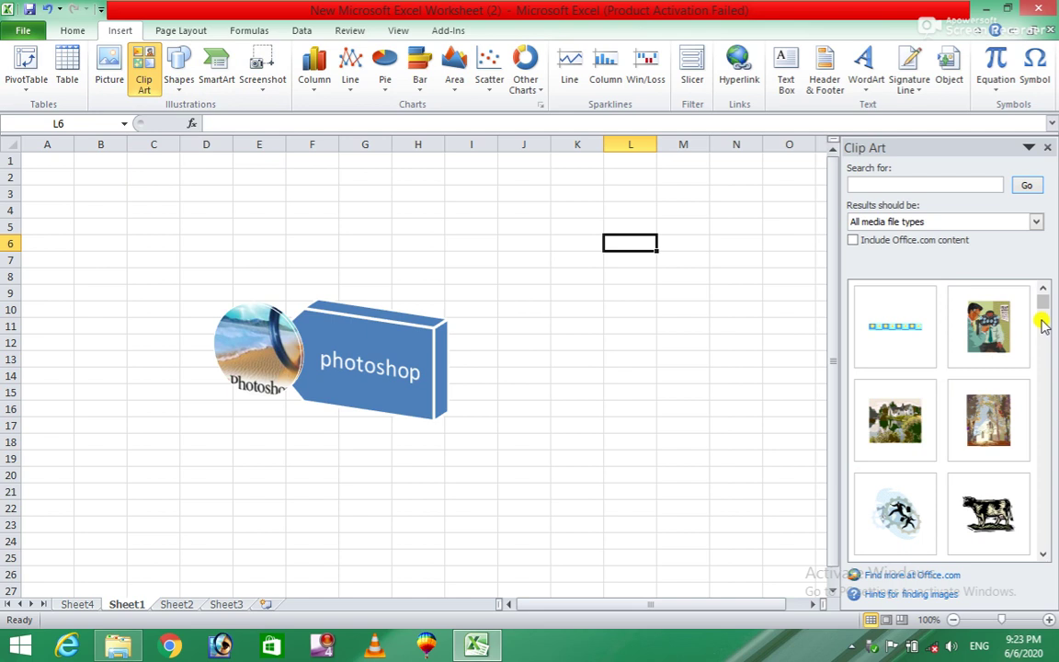
pyautogui.moveTo(1045, 306); pyautogui.dragTo(1039, 328)
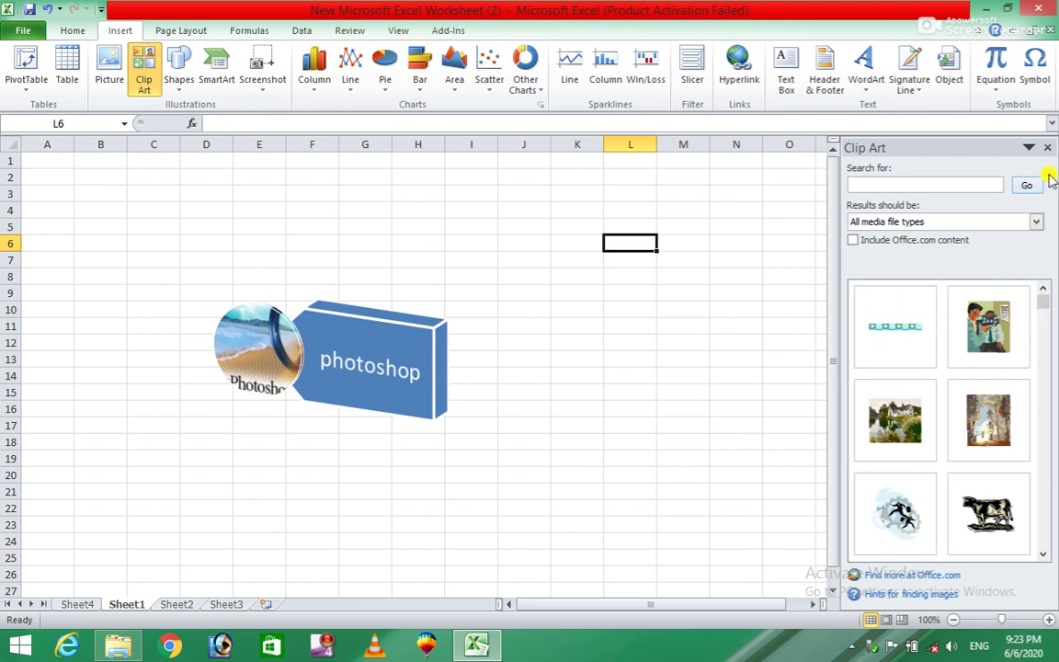
pyautogui.click(1027, 188)
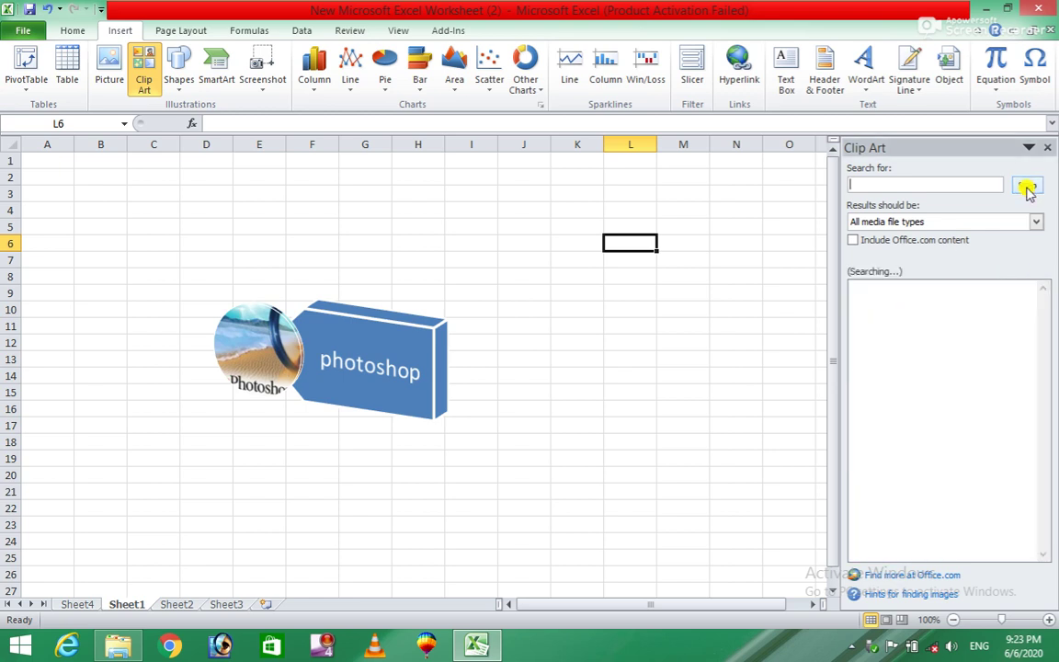
pyautogui.click(1027, 188)
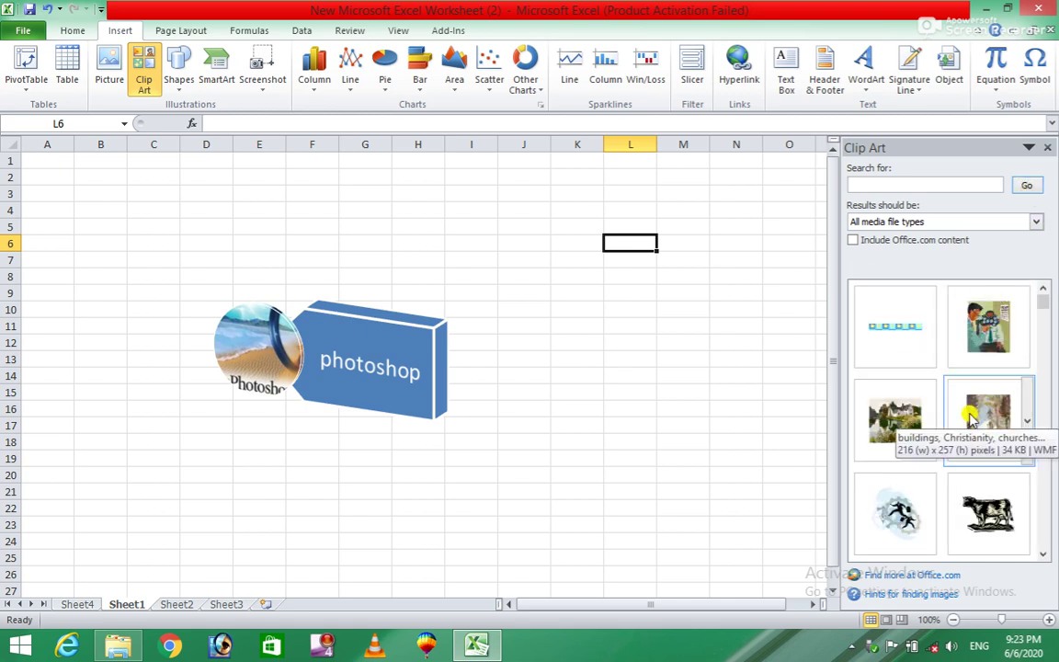
pyautogui.click(910, 418)
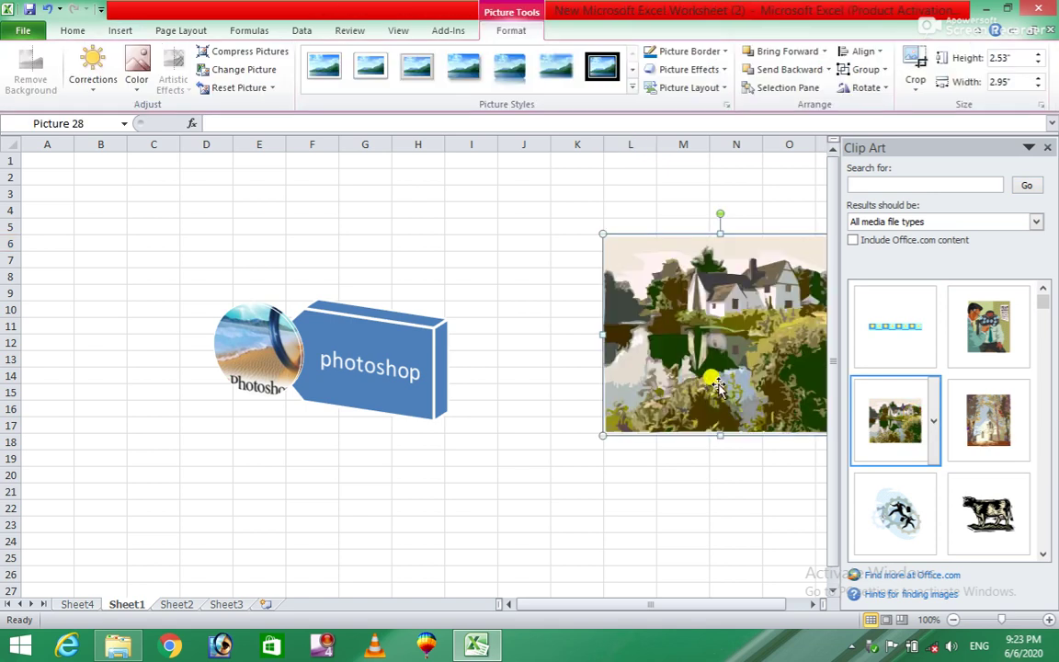
# Move the house picture beside the photoshop graphic and search clip art for 'village'
pyautogui.moveTo(650, 336); pyautogui.dragTo(477, 283)
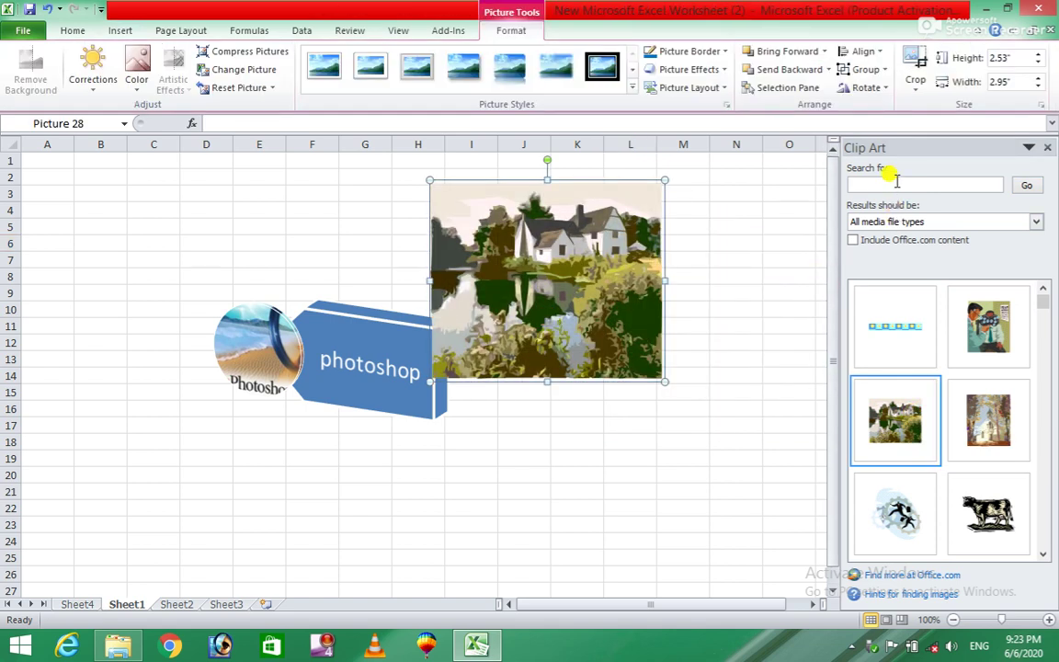
pyautogui.click(896, 184)
pyautogui.write('village')
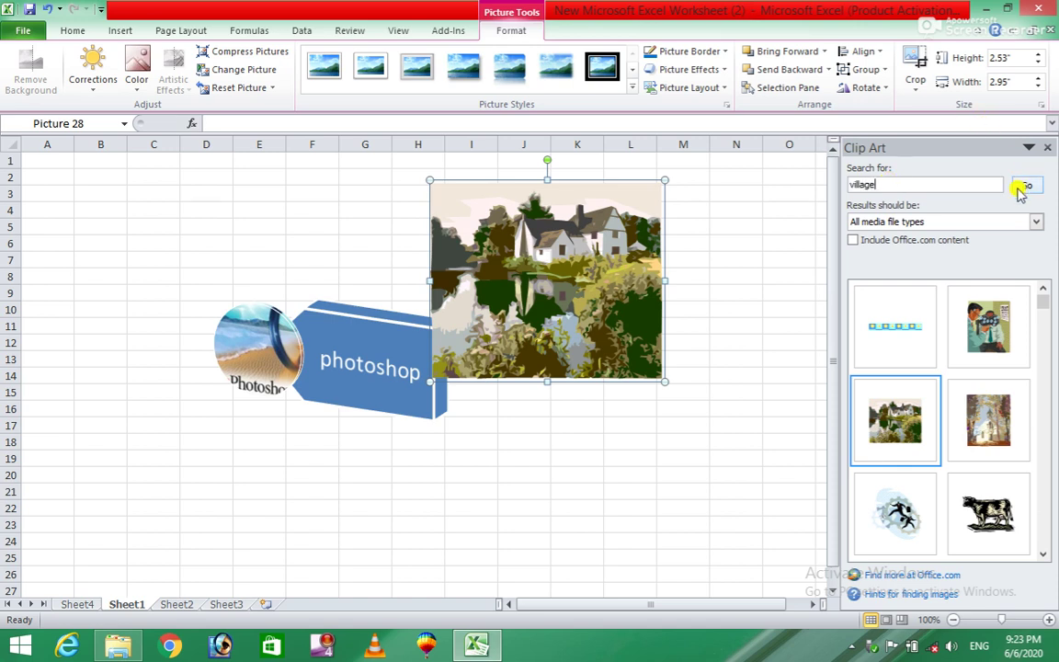
pyautogui.click(1023, 186)
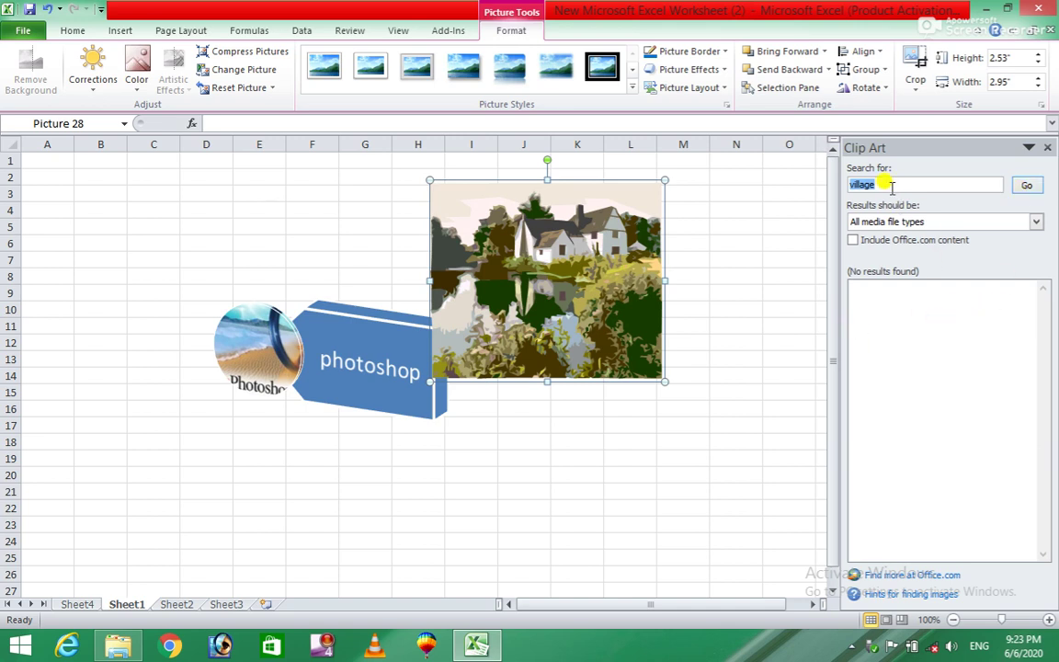
# Search the clip art for 'house', then for 'cow'
pyautogui.press('BackSpace')
pyautogui.write('house')
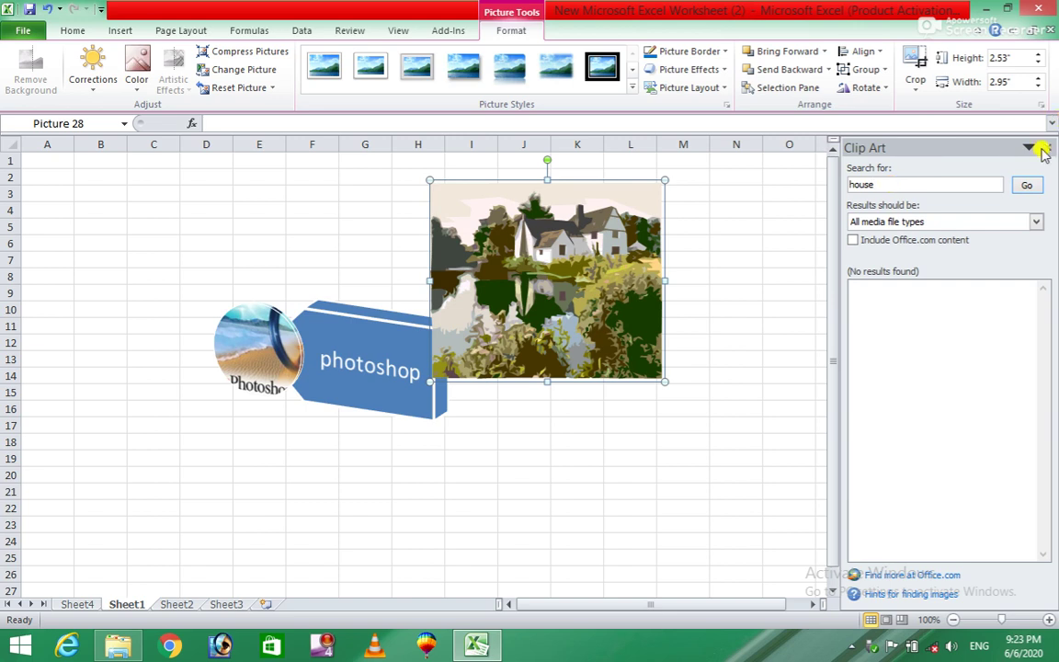
pyautogui.click(1026, 186)
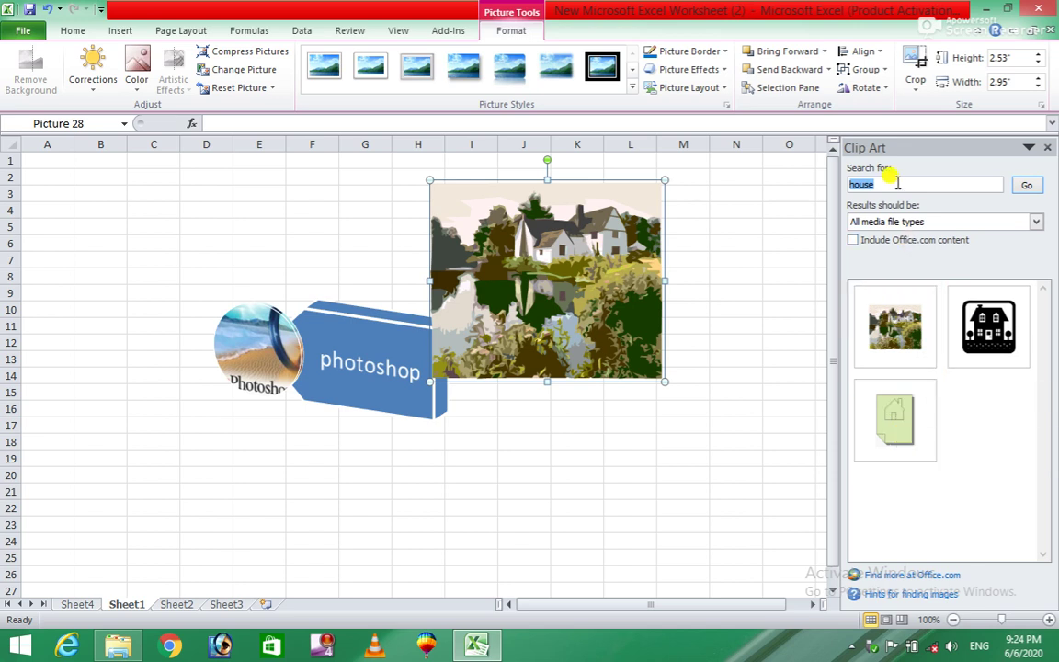
pyautogui.press('BackSpace')
pyautogui.write('cow')
pyautogui.click(1026, 185)
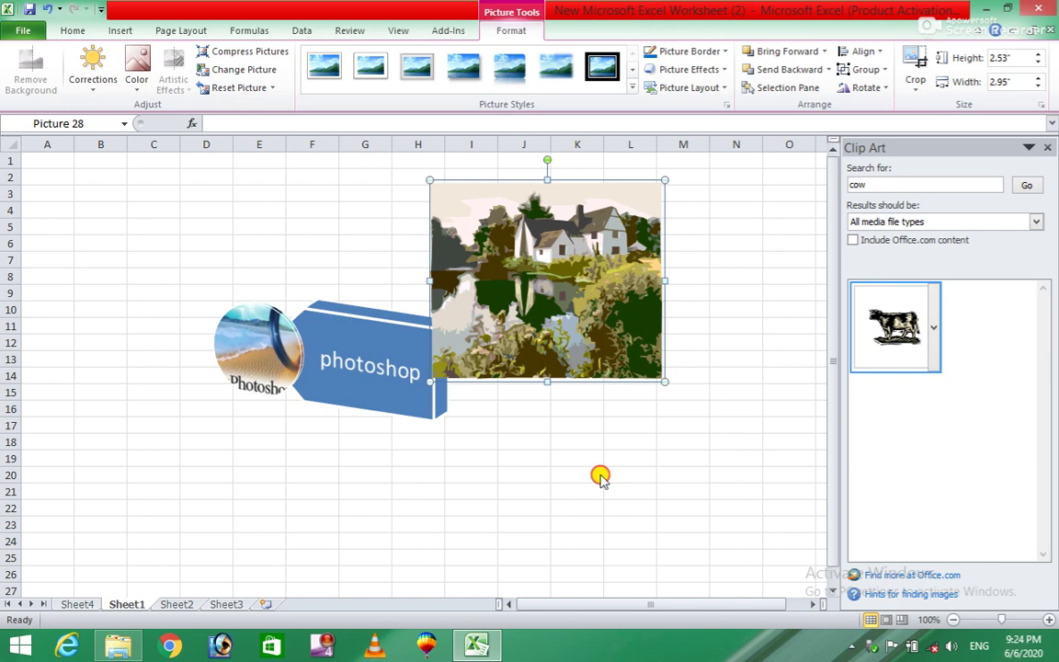
# Insert the cow clip art at the sheet's top-left, then rerun the search listing all clip art
pyautogui.click(892, 324)
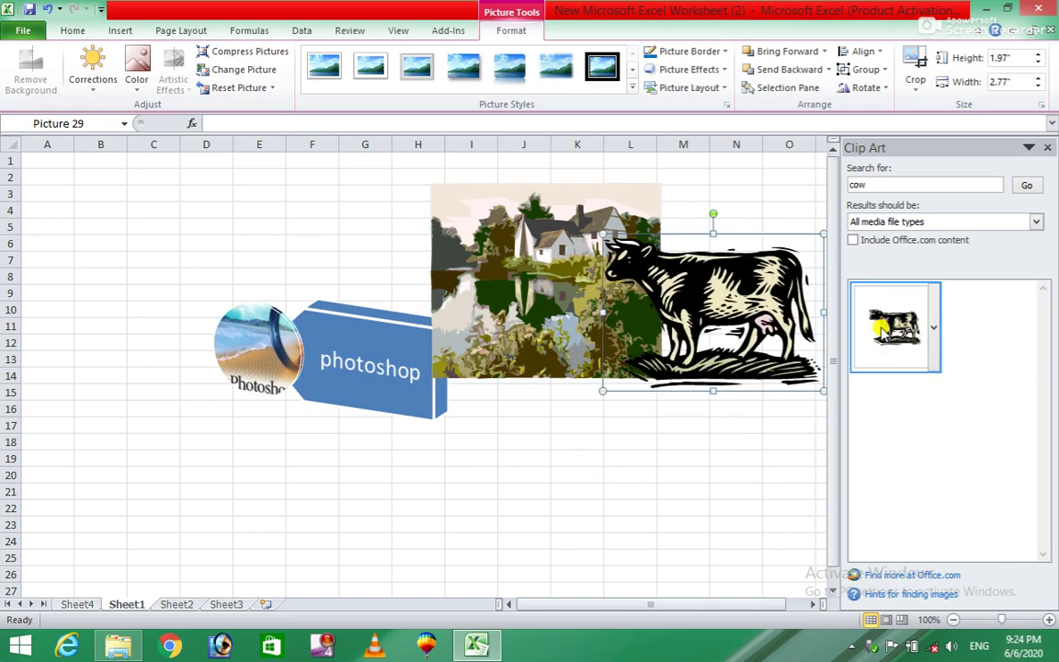
pyautogui.moveTo(726, 313); pyautogui.dragTo(165, 241)
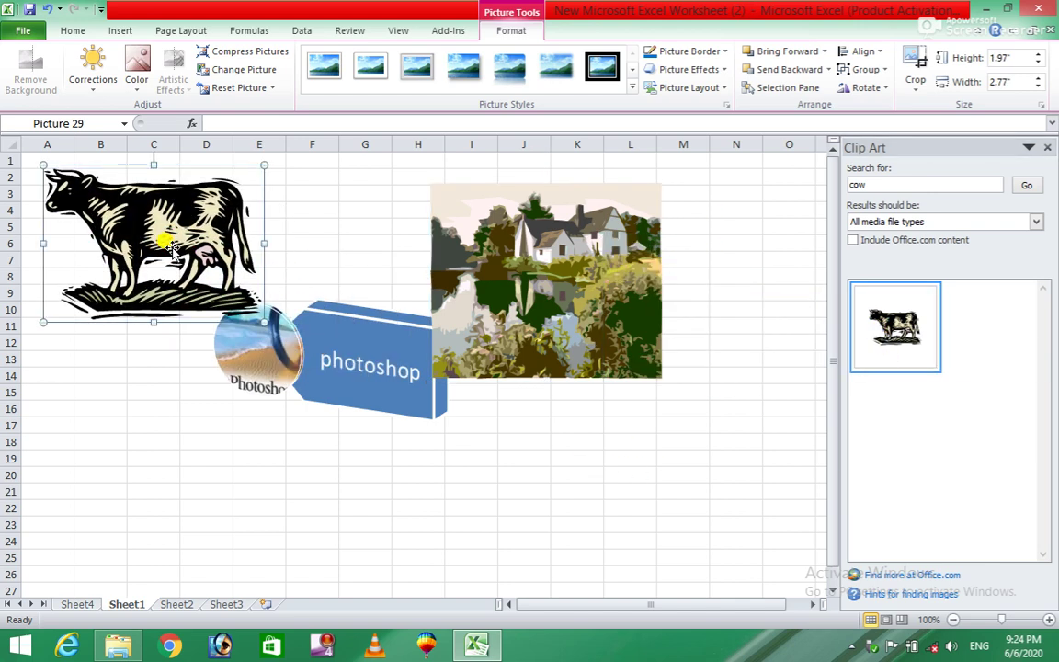
pyautogui.doubleClick(882, 183)
pyautogui.write('co')
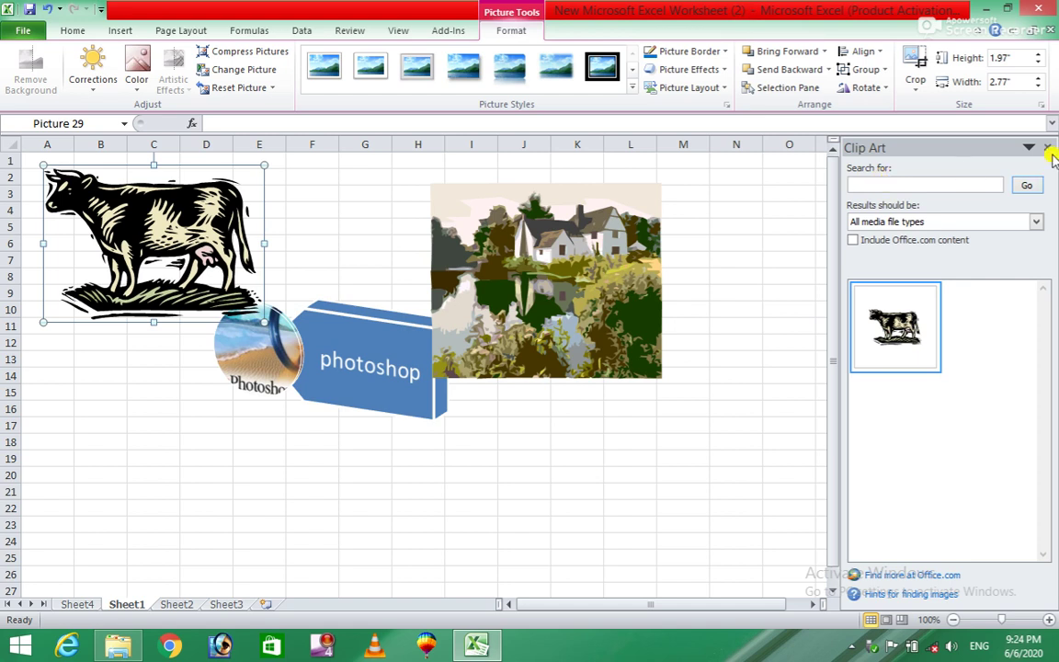
pyautogui.click(1032, 189)
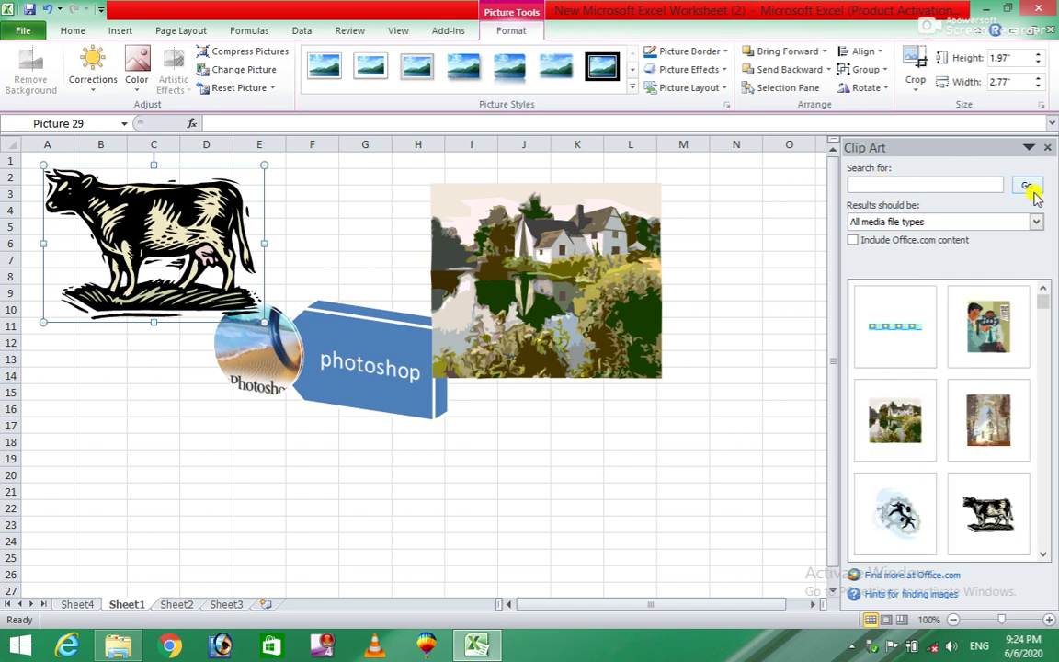
pyautogui.moveTo(1045, 299); pyautogui.dragTo(1048, 338)
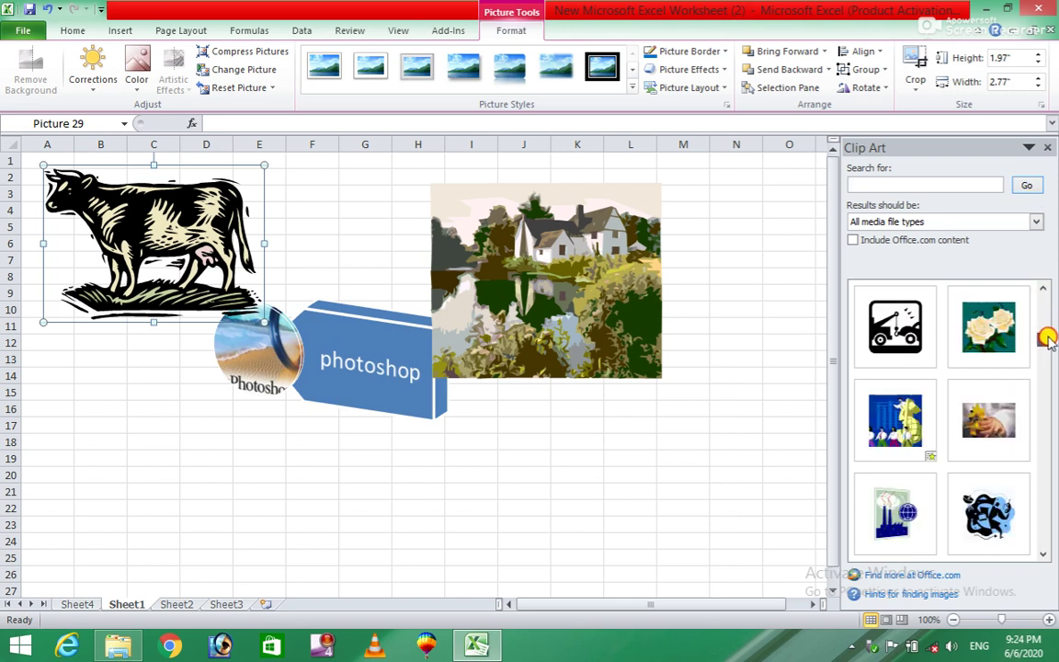
# Insert two white-rose clip arts, moving one lower left, and insert the daffodil-in-hands clip art
pyautogui.click(1004, 340)
pyautogui.click(1004, 341)
pyautogui.moveTo(704, 307); pyautogui.dragTo(167, 469)
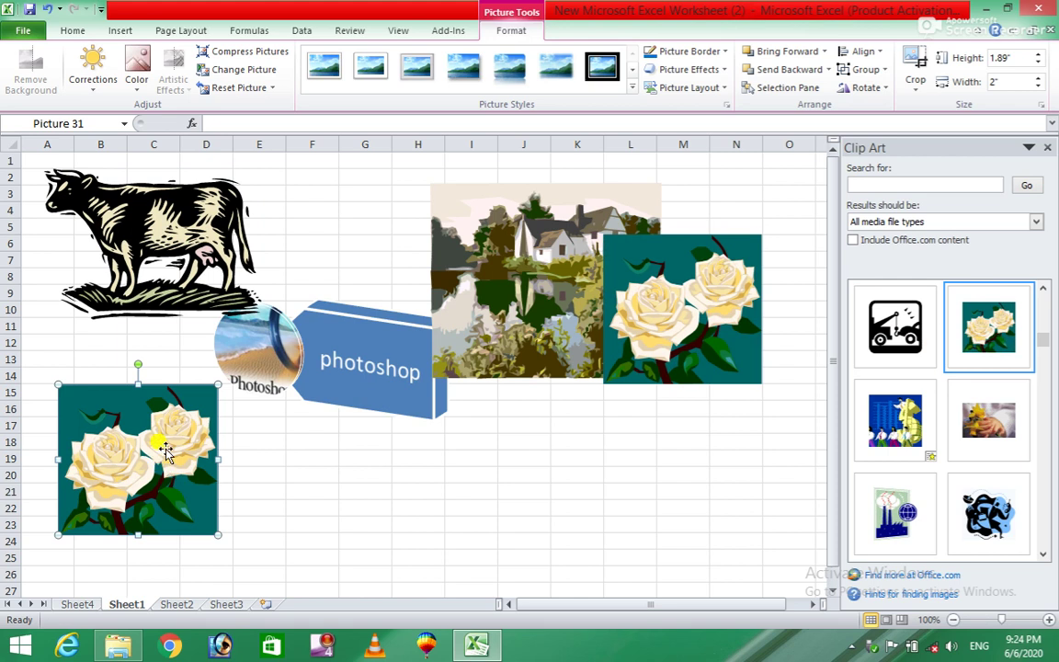
pyautogui.click(121, 31)
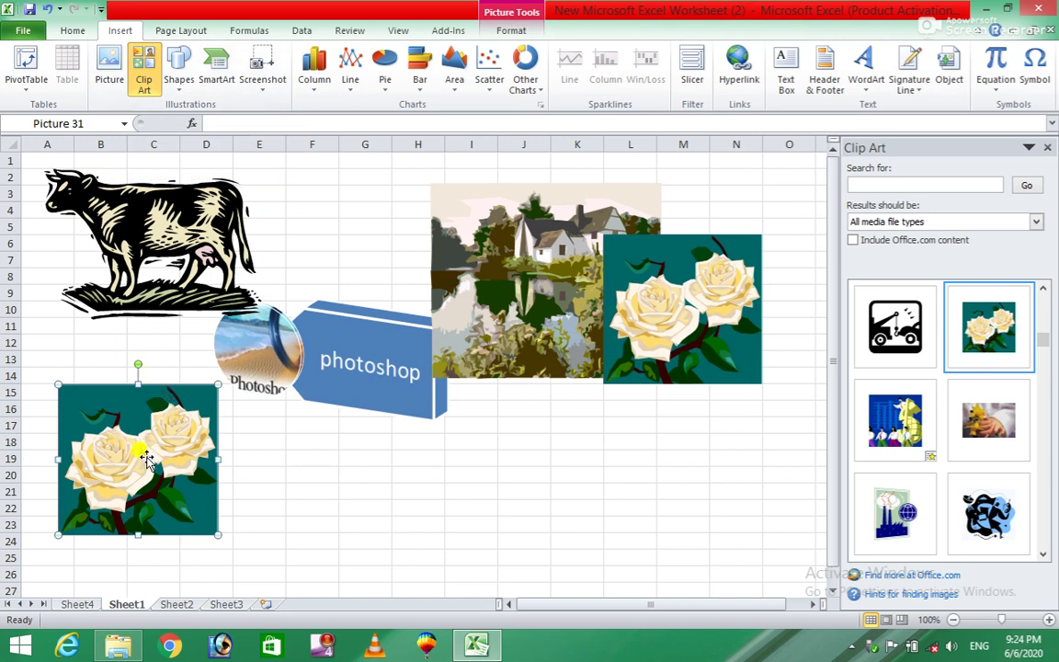
pyautogui.click(994, 443)
# Move the daffodil picture to the sheet's middle and bring it forward one layer
pyautogui.moveTo(774, 370); pyautogui.dragTo(381, 426)
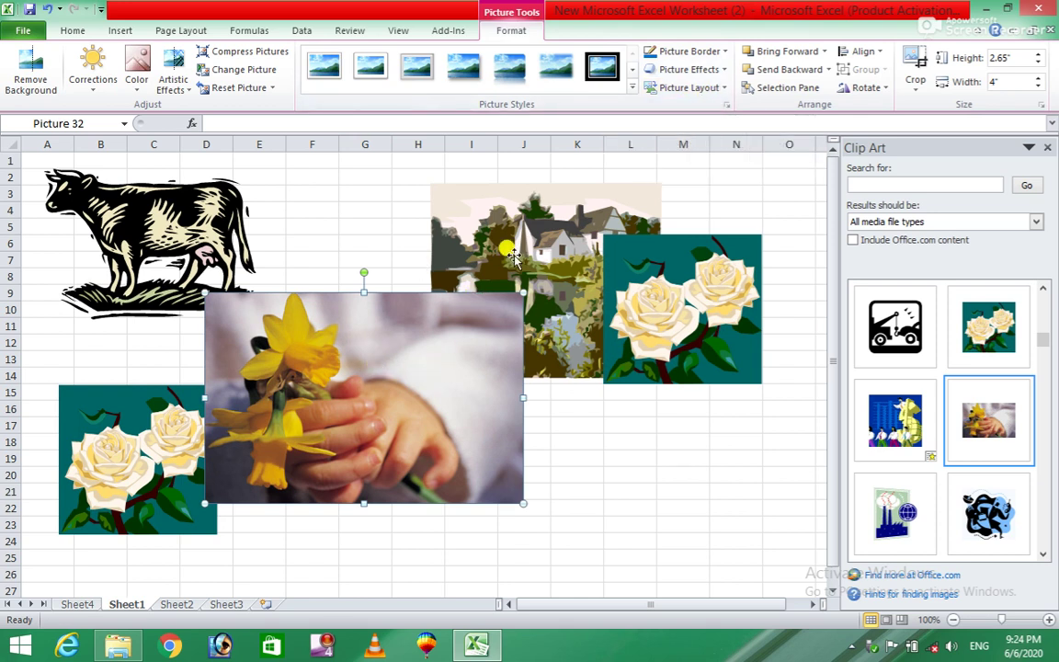
pyautogui.click(780, 53)
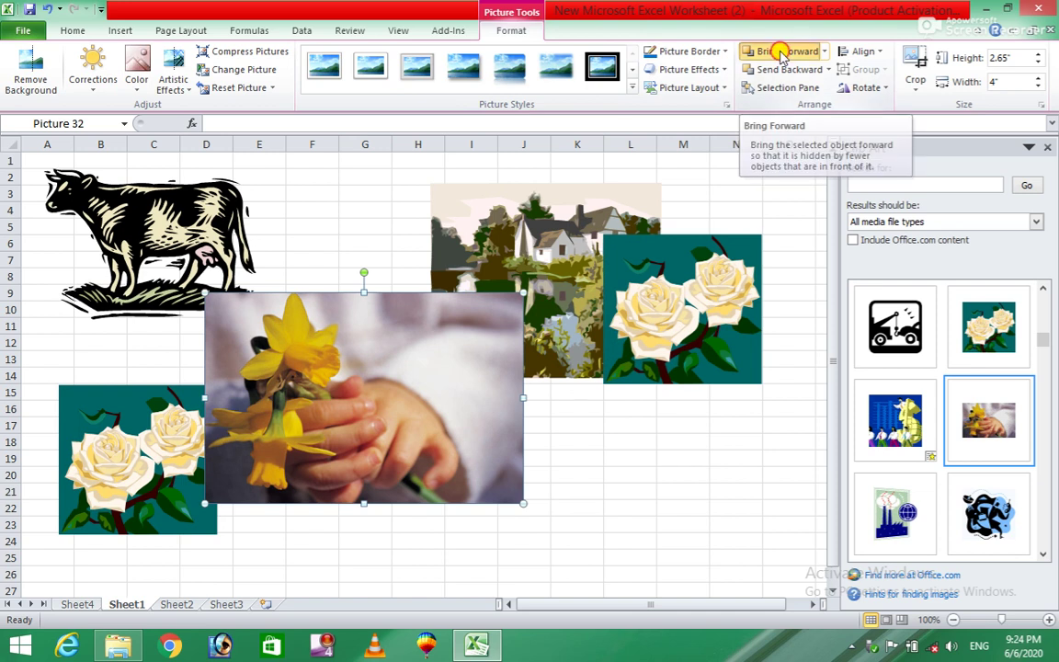
pyautogui.click(824, 52)
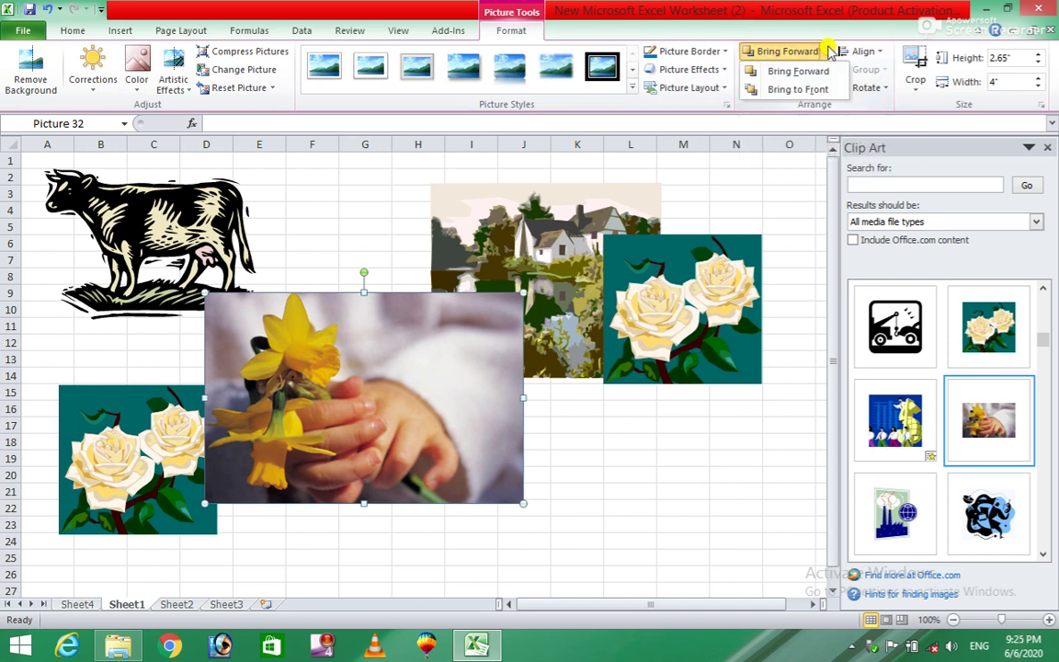
pyautogui.click(793, 73)
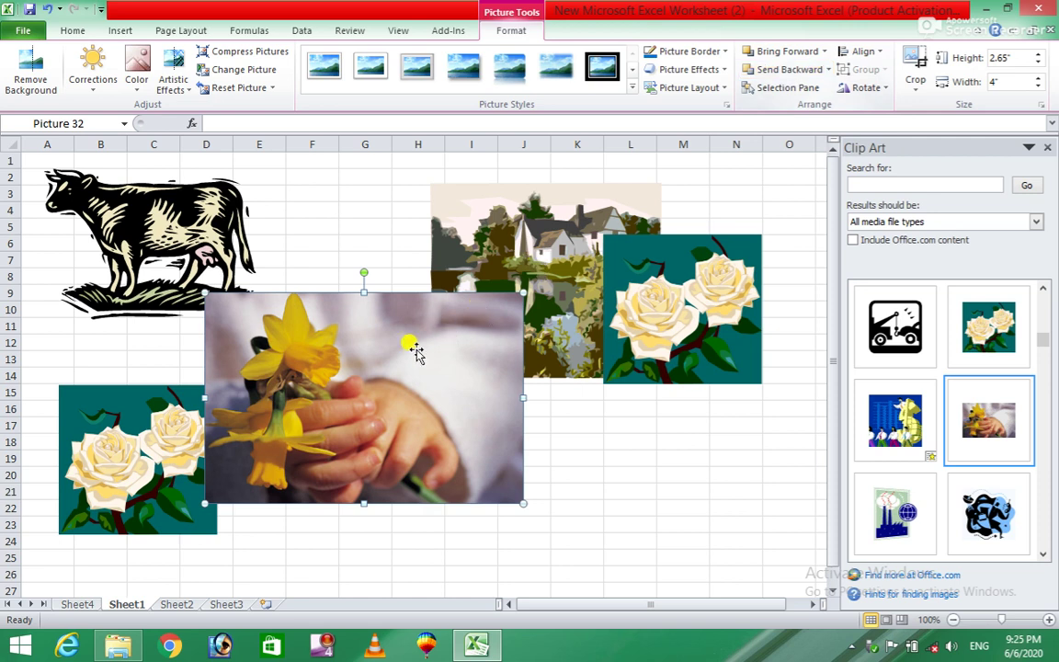
# Select the house, daffodil and roses pictures in turn to check their layering
pyautogui.click(469, 198)
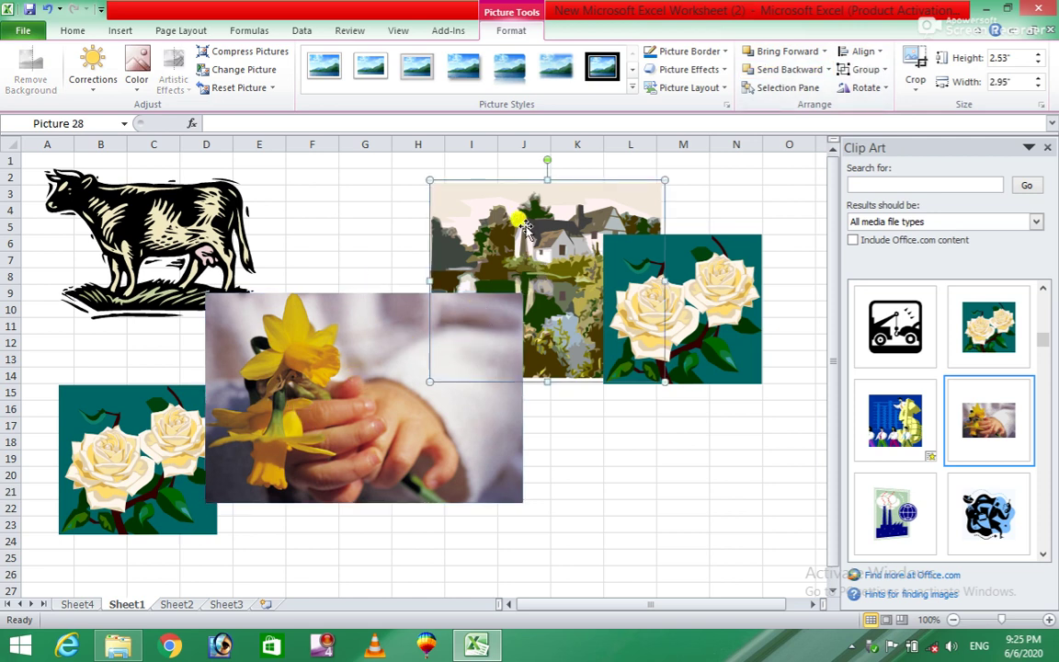
pyautogui.click(294, 363)
pyautogui.click(96, 432)
pyautogui.click(285, 354)
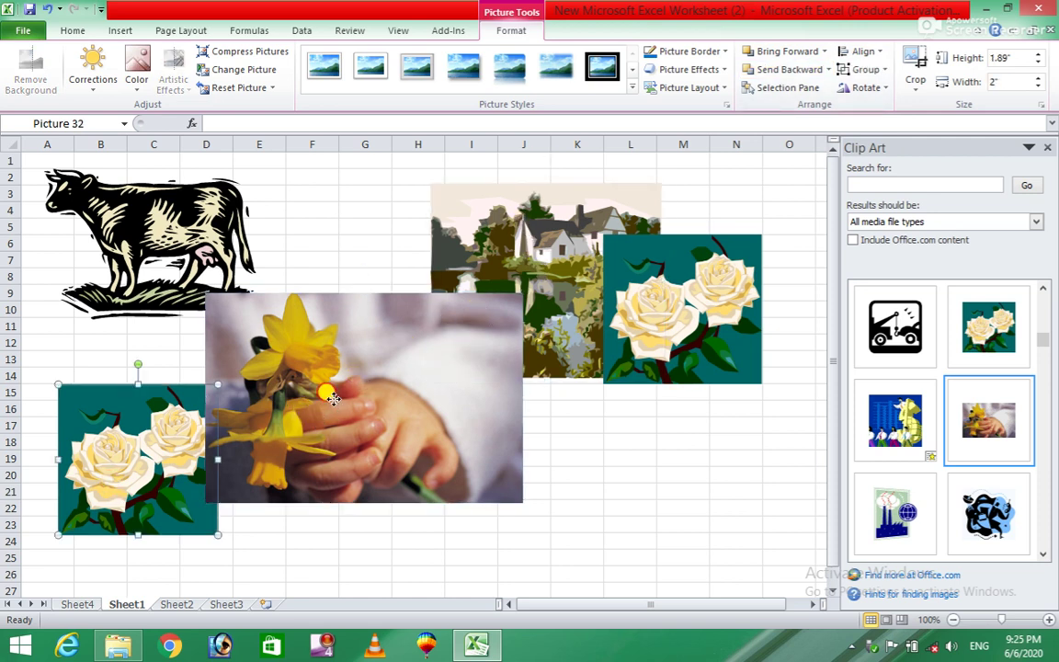
pyautogui.click(824, 52)
pyautogui.click(800, 90)
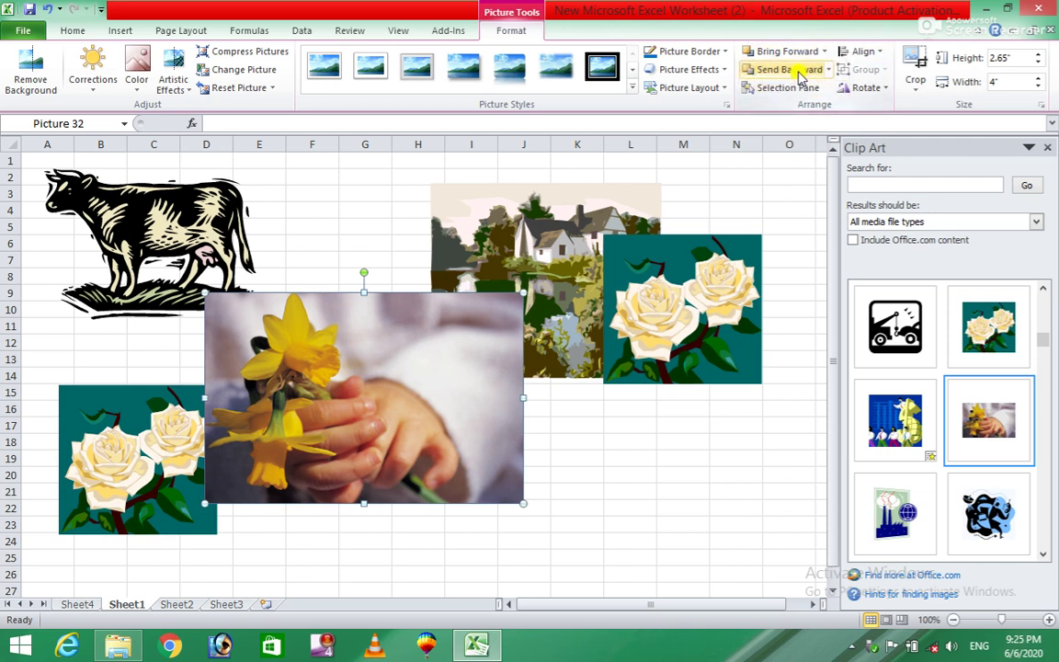
pyautogui.click(800, 72)
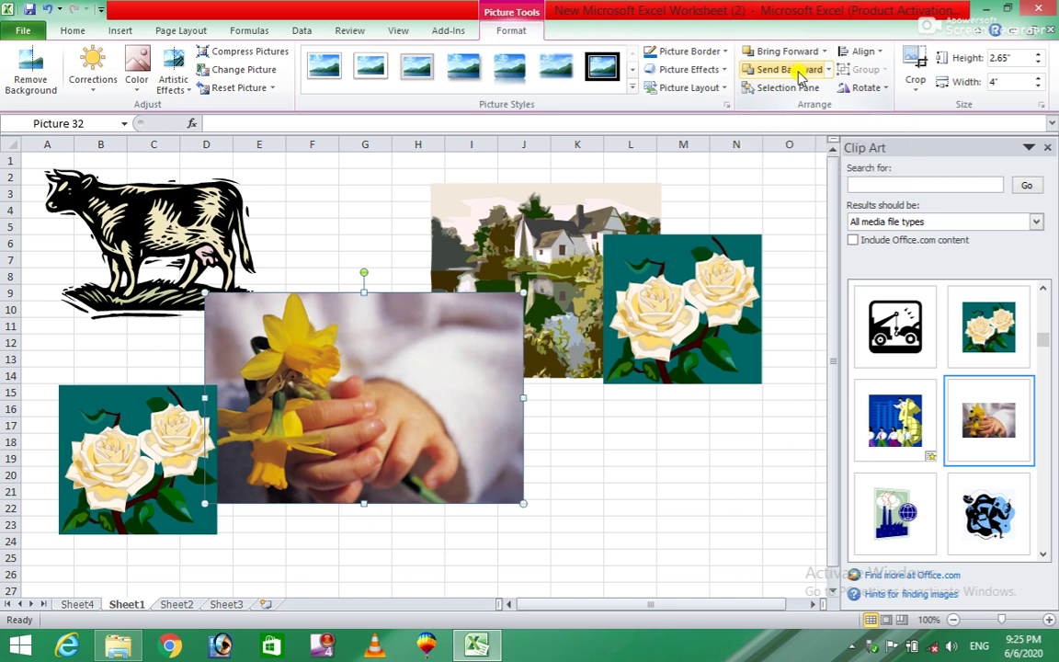
pyautogui.click(807, 72)
pyautogui.click(827, 69)
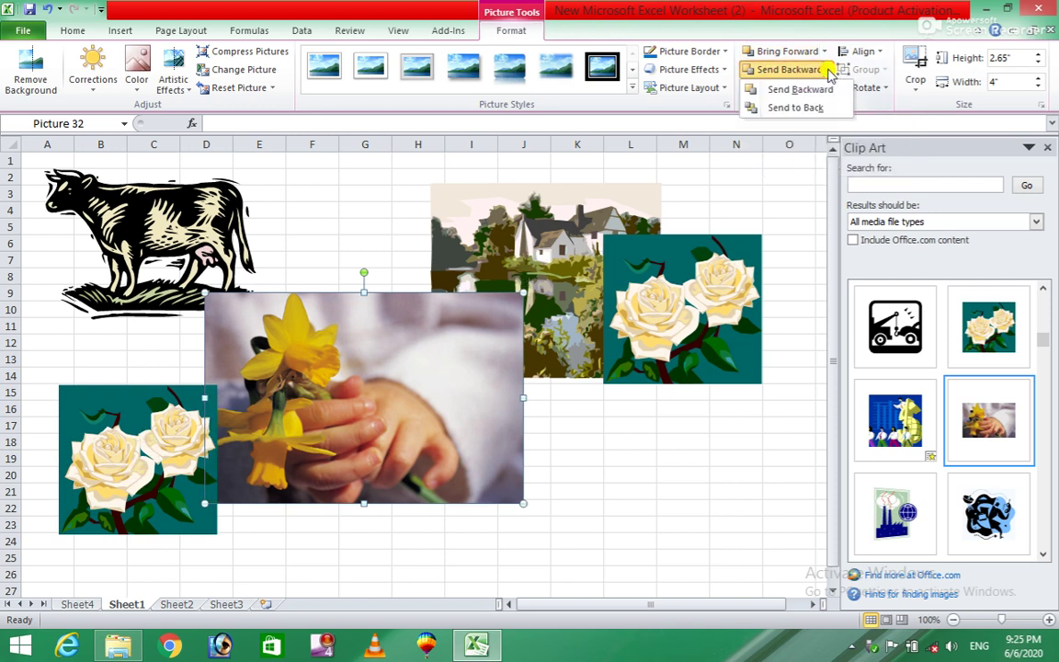
pyautogui.click(811, 107)
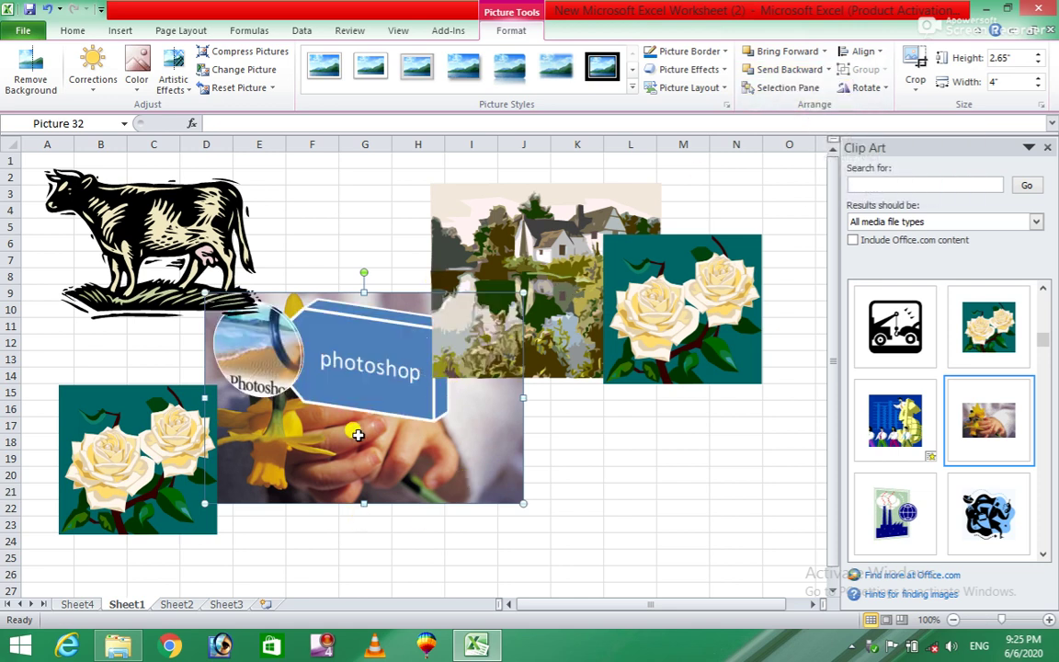
pyautogui.click(572, 252)
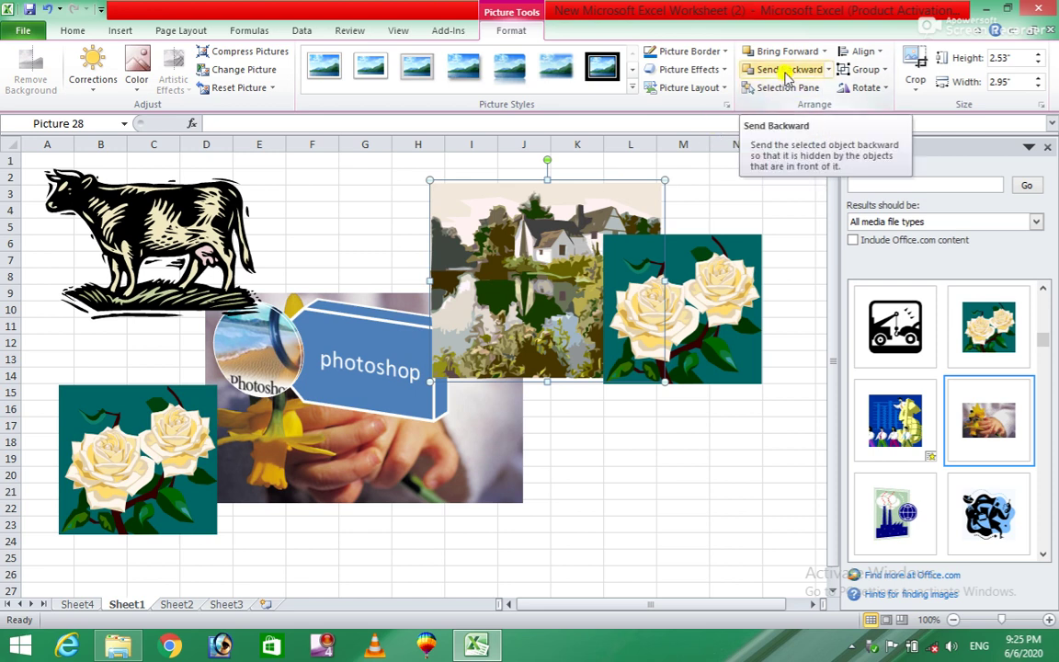
# Send the house picture to the back, then bring it to the front over the right roses
pyautogui.click(786, 71)
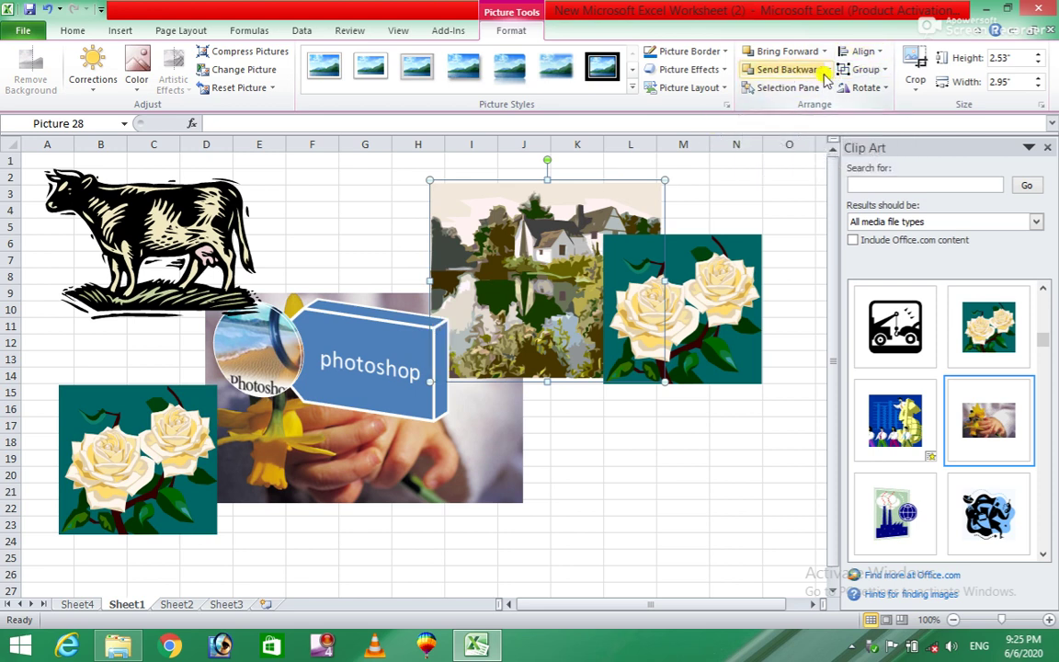
pyautogui.click(831, 70)
pyautogui.click(792, 108)
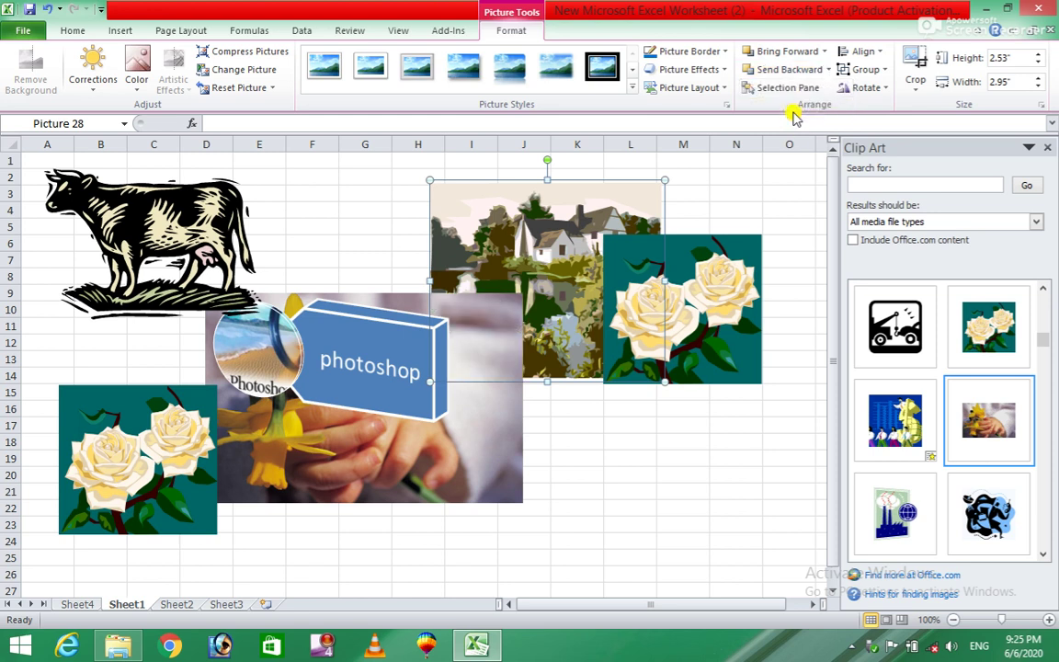
pyautogui.click(789, 55)
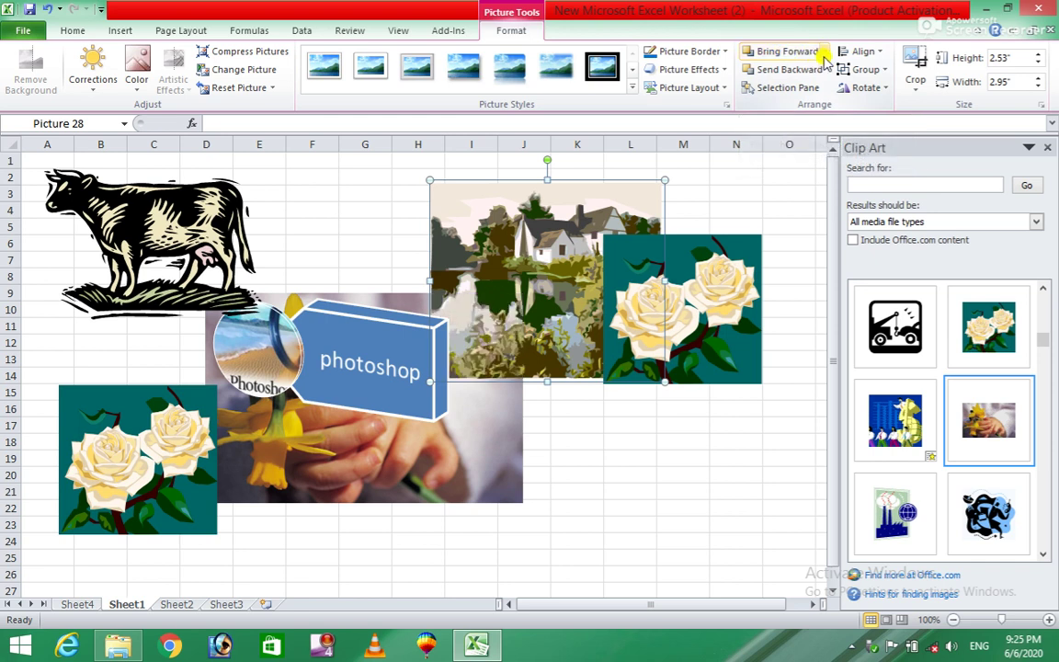
pyautogui.click(824, 53)
pyautogui.click(798, 89)
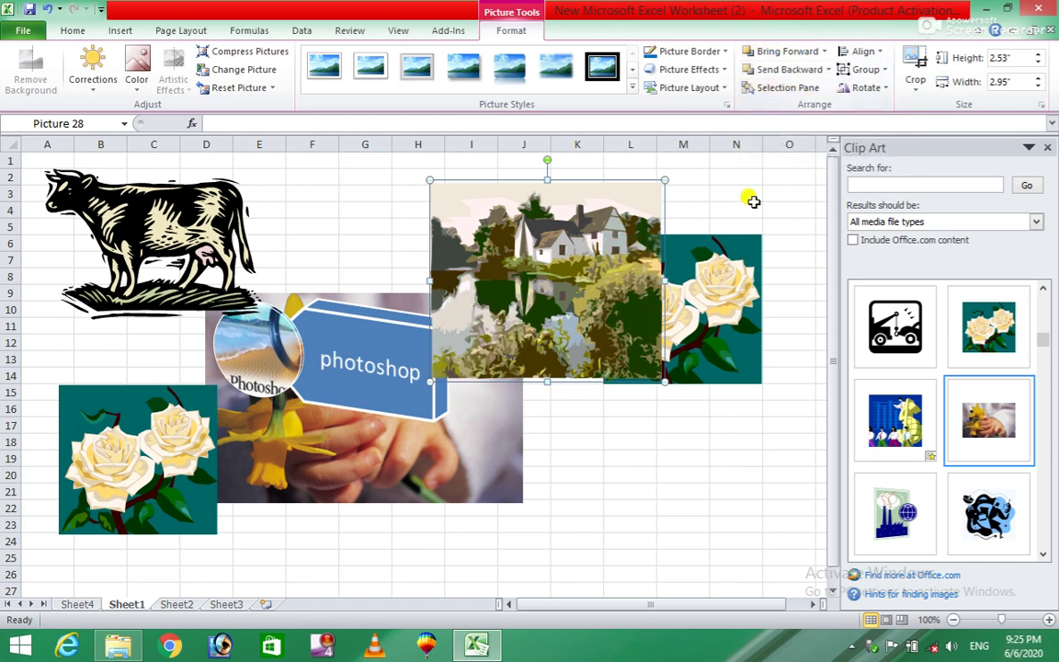
# Bring the hand photo to the front, nudge the left roses up-left and move the photo lower
pyautogui.click(348, 479)
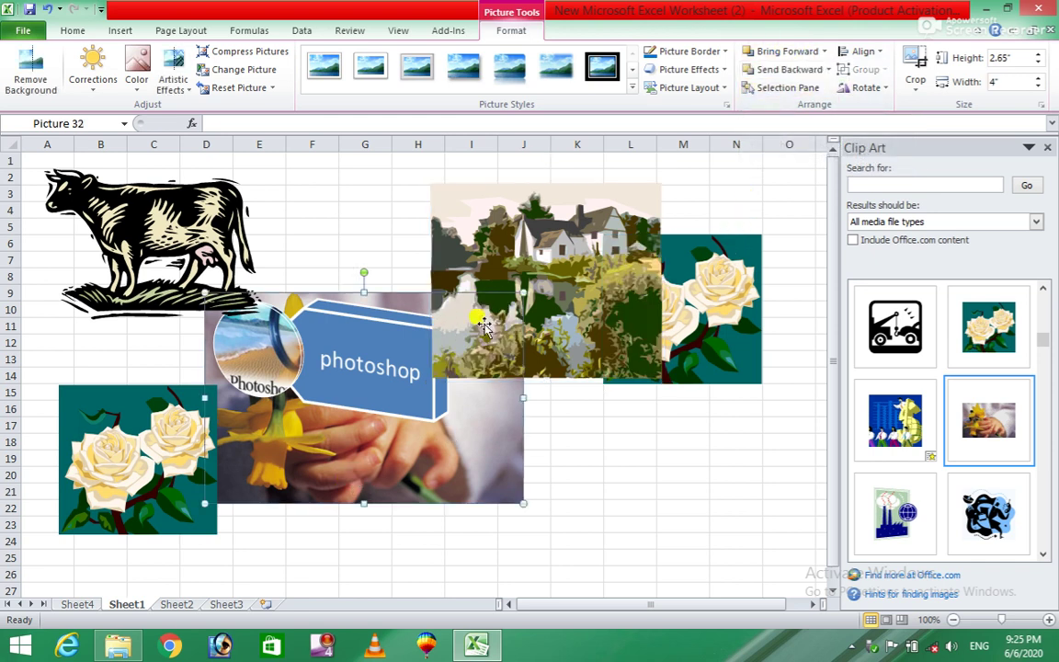
pyautogui.click(825, 51)
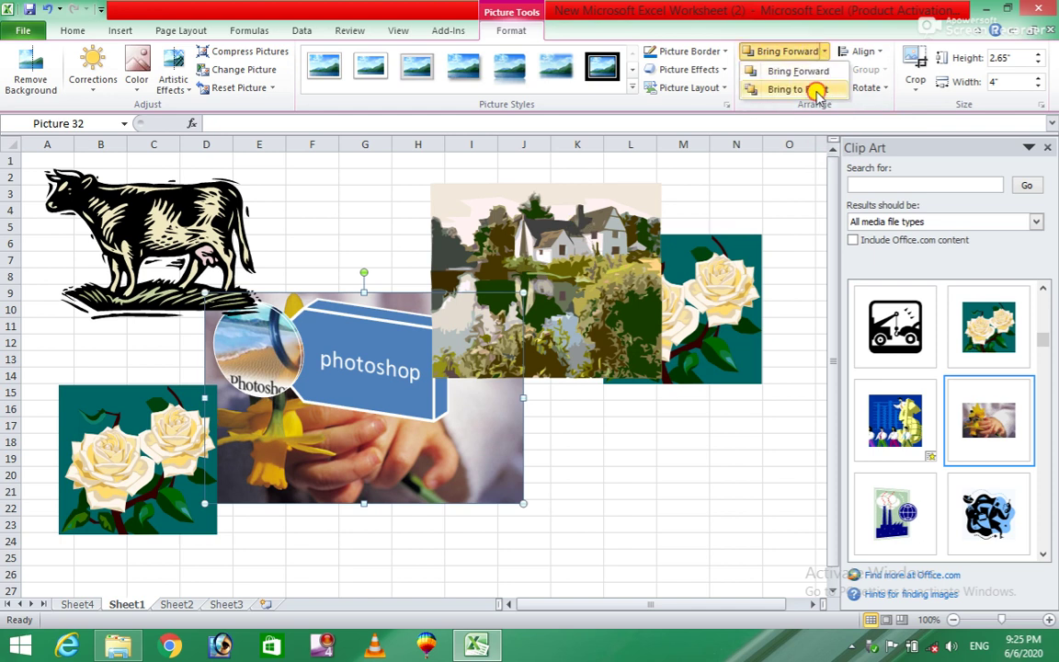
pyautogui.click(816, 89)
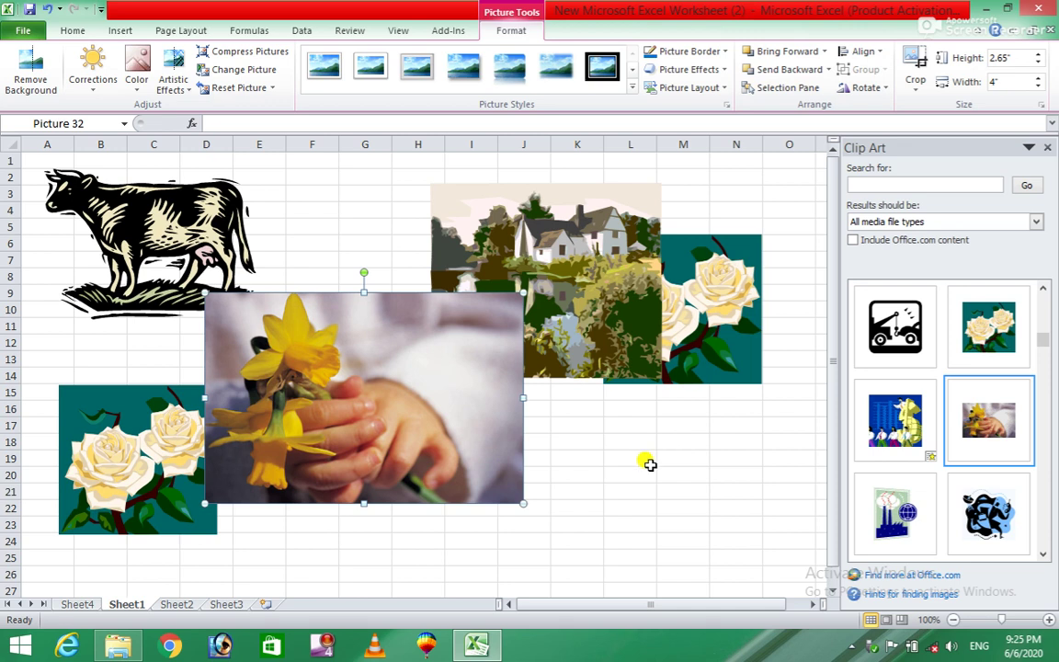
pyautogui.moveTo(92, 478); pyautogui.dragTo(69, 413)
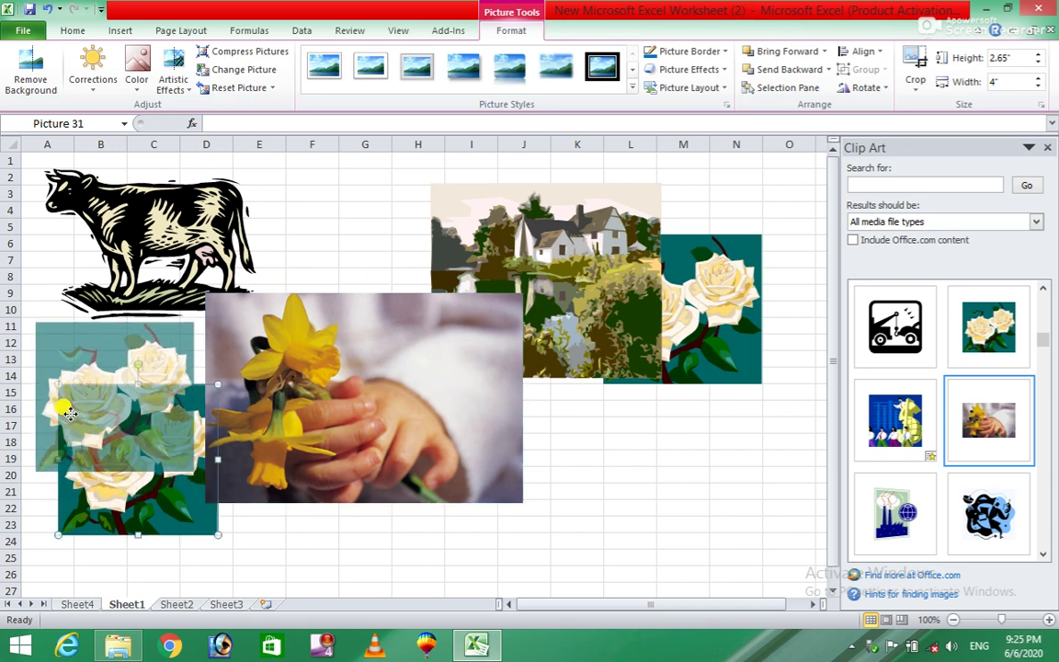
pyautogui.moveTo(331, 416); pyautogui.dragTo(331, 498)
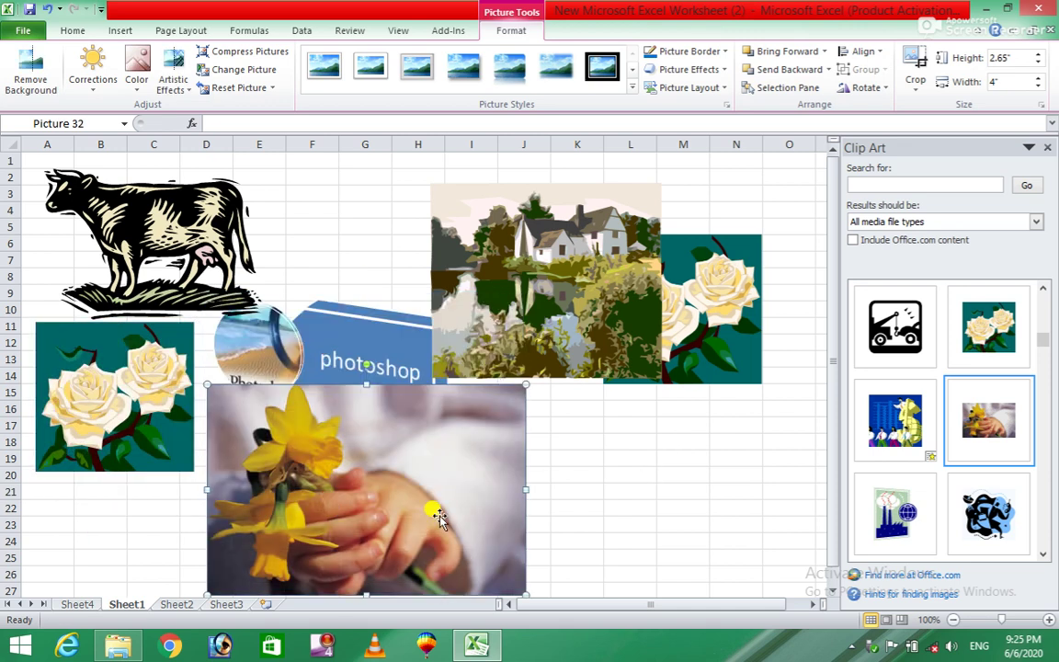
# Delete the hand photo and the house picture
pyautogui.press('Delete')
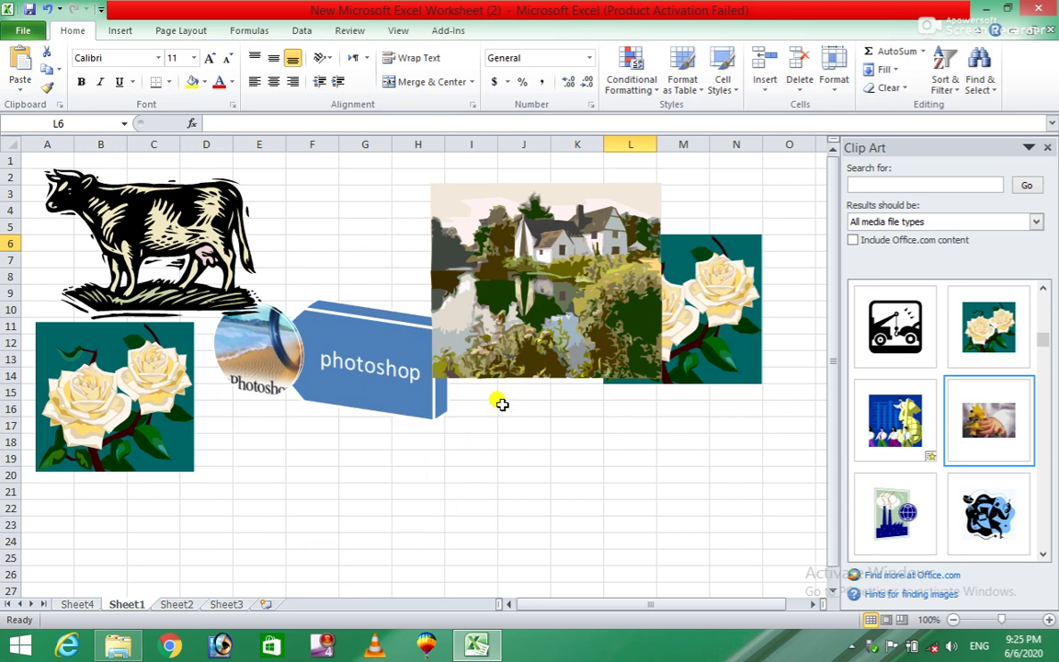
pyautogui.click(565, 317)
pyautogui.press('Delete')
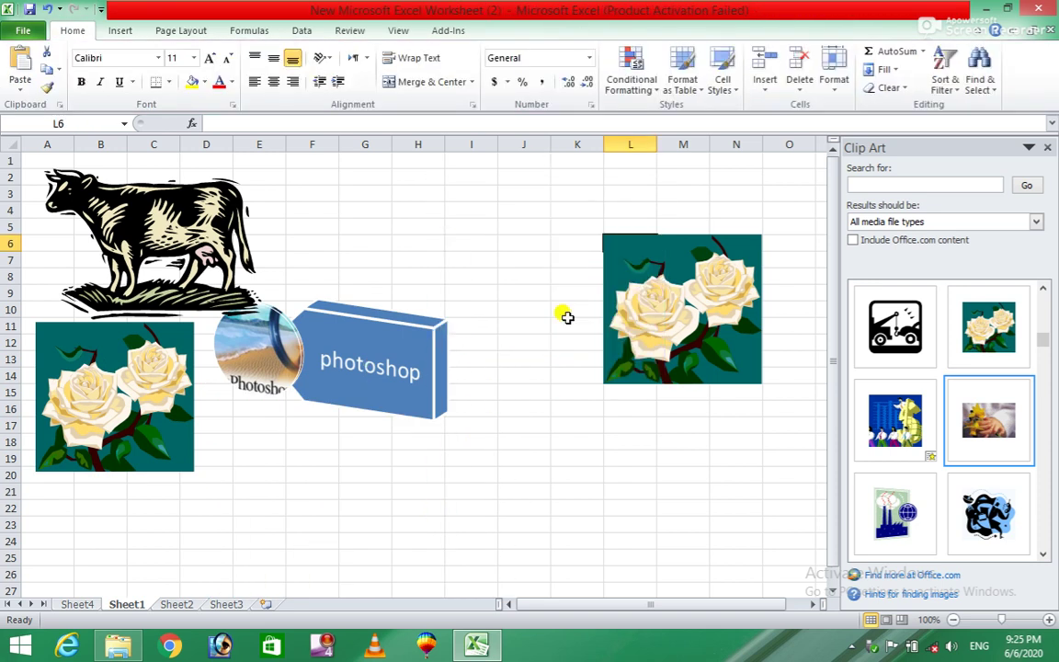
# Move the right roses up, raise the photoshop graphic, and place the cow above it
pyautogui.moveTo(658, 318); pyautogui.dragTo(698, 285)
pyautogui.moveTo(409, 363); pyautogui.dragTo(425, 331)
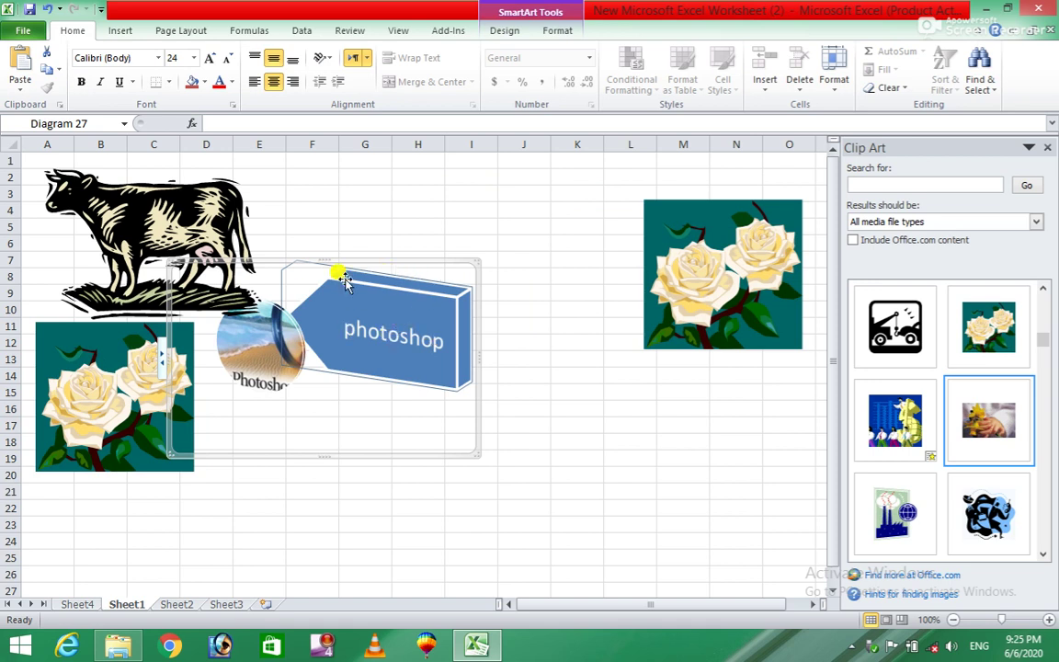
pyautogui.moveTo(144, 206)
pyautogui.mouseDown()
pyautogui.moveTo(475, 211)
pyautogui.moveTo(435, 197)
pyautogui.mouseUp()
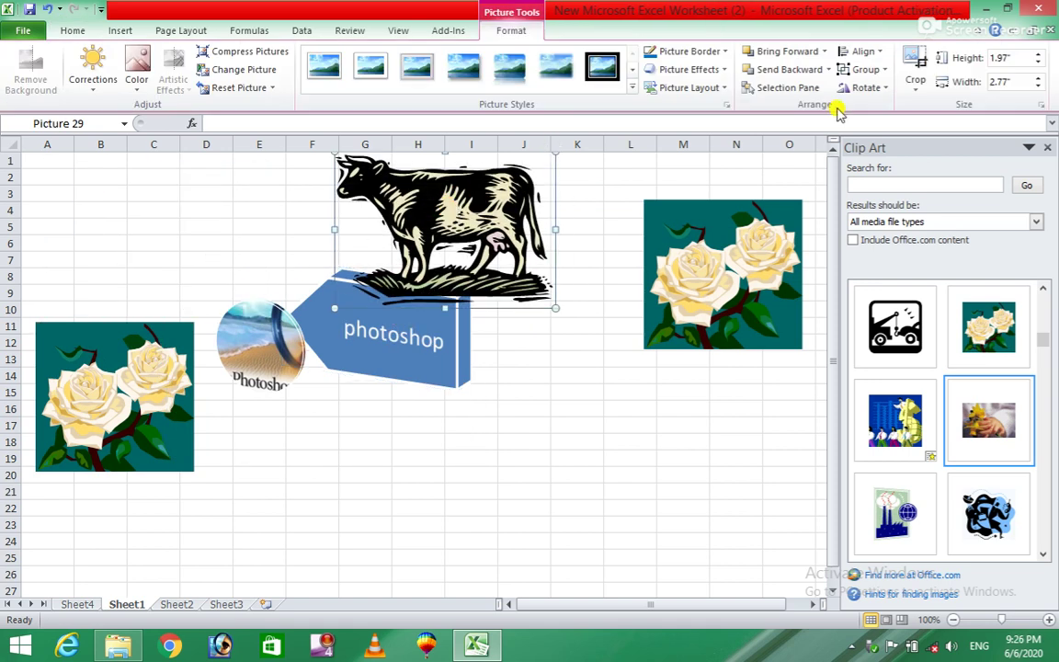
# Toggle snap to shape, group the cow and both roses pictures, and shift the group
pyautogui.click(872, 55)
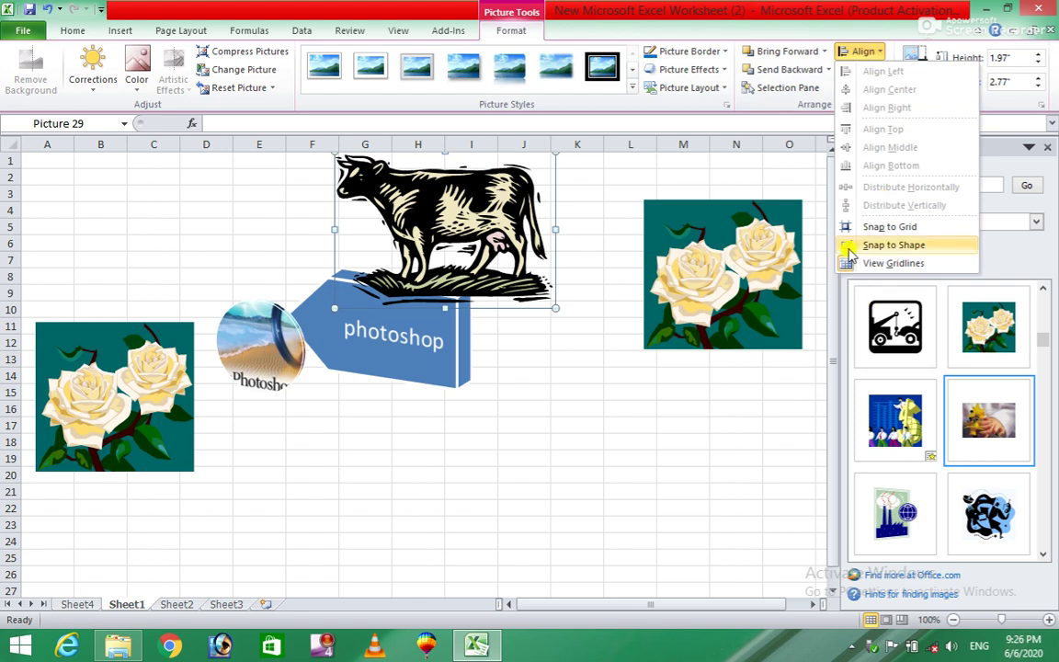
pyautogui.click(600, 446)
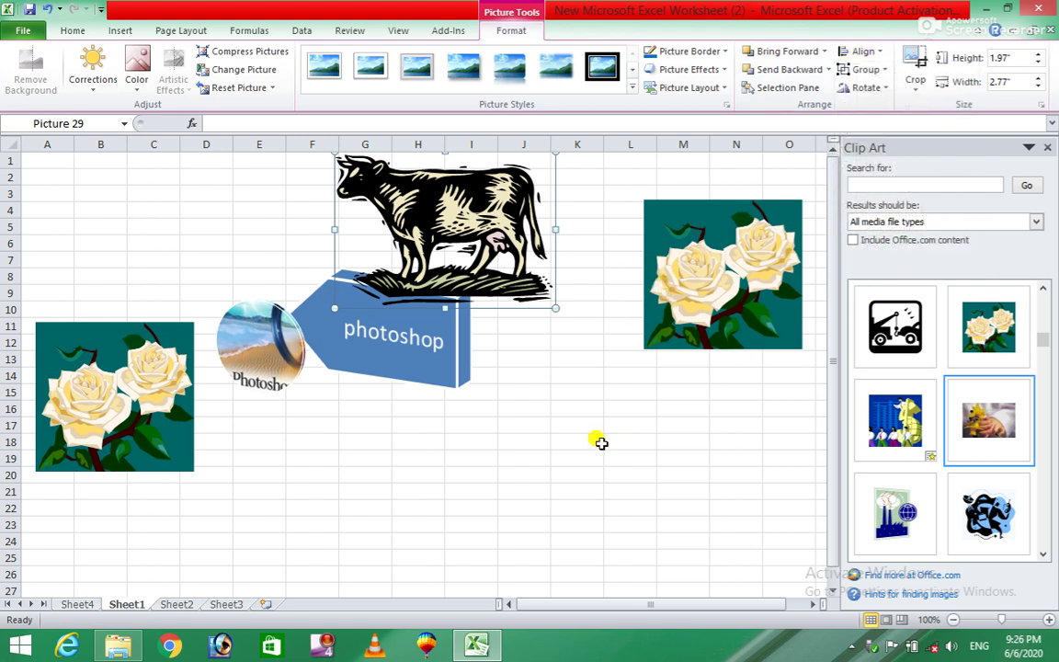
pyautogui.click(115, 416)
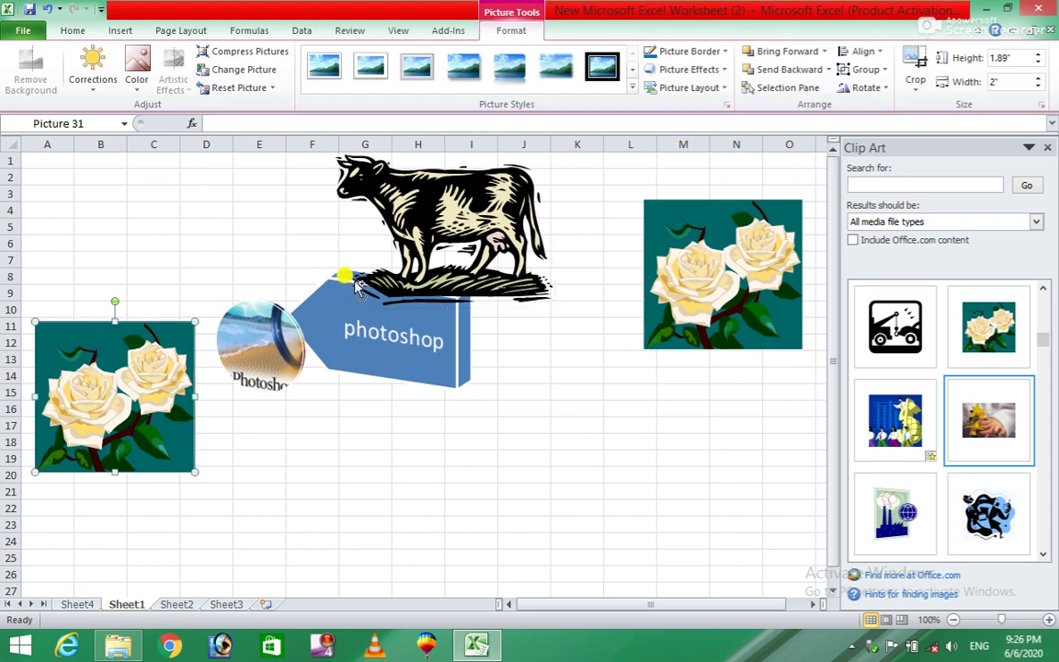
pyautogui.keyDown('ctrl'); pyautogui.click(405, 204); pyautogui.keyUp('ctrl')
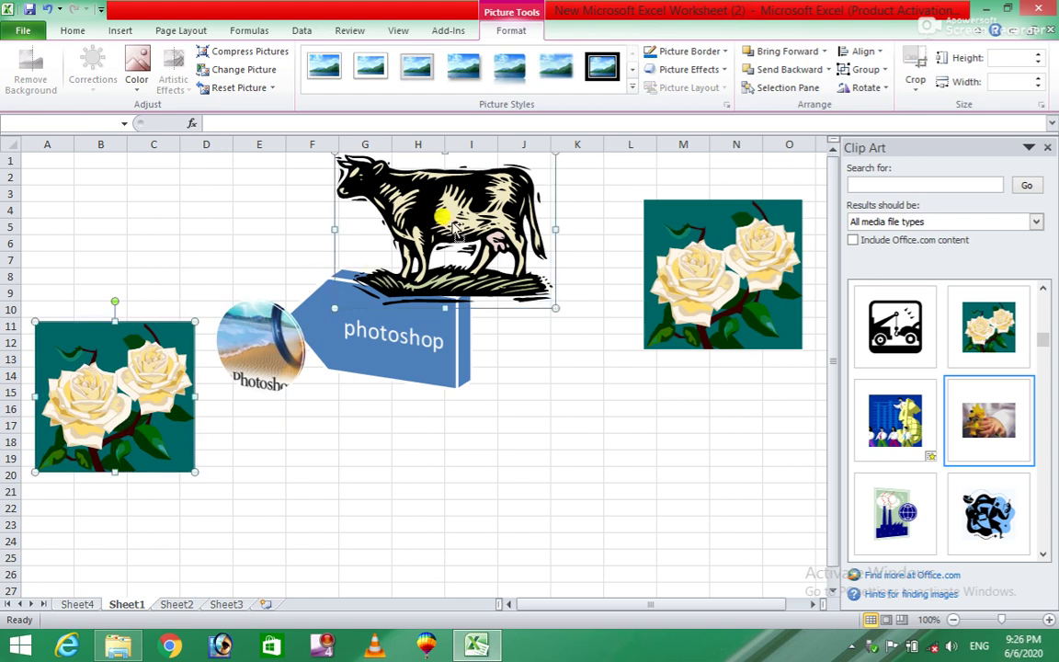
pyautogui.keyDown('ctrl'); pyautogui.click(696, 262); pyautogui.keyUp('ctrl')
pyautogui.click(871, 70)
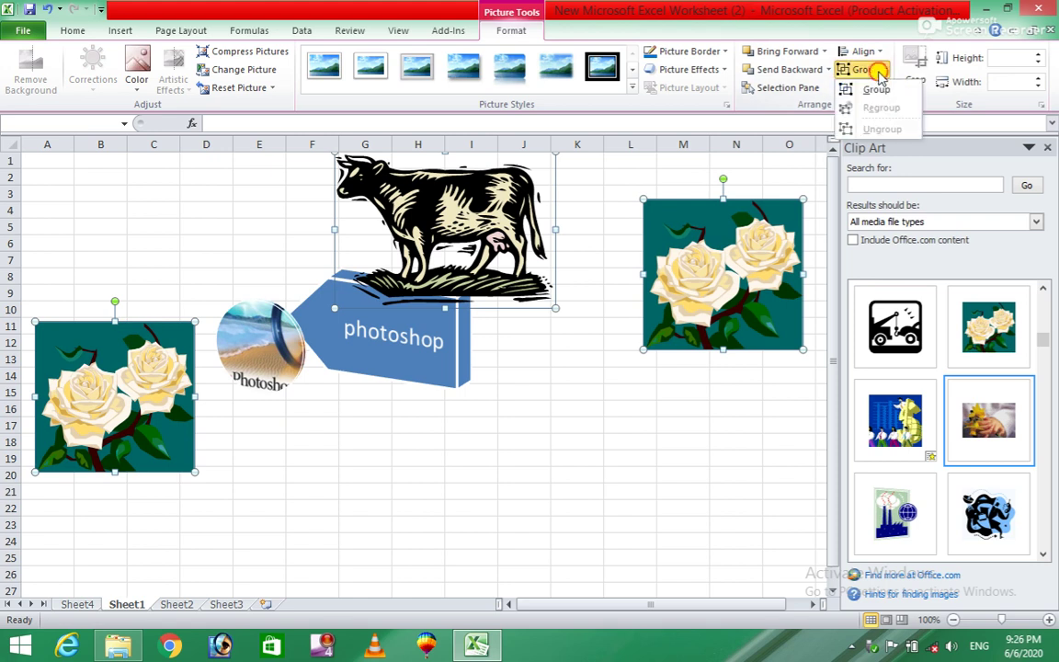
pyautogui.click(875, 86)
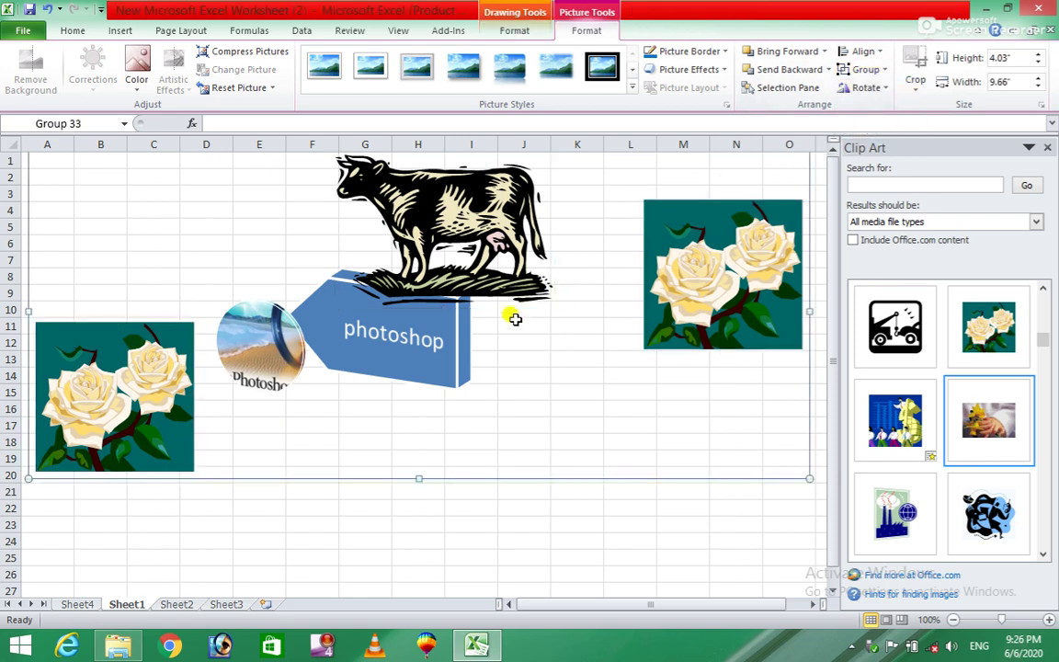
pyautogui.moveTo(482, 215)
pyautogui.mouseDown()
pyautogui.moveTo(480, 372)
pyautogui.moveTo(462, 187)
pyautogui.mouseUp()
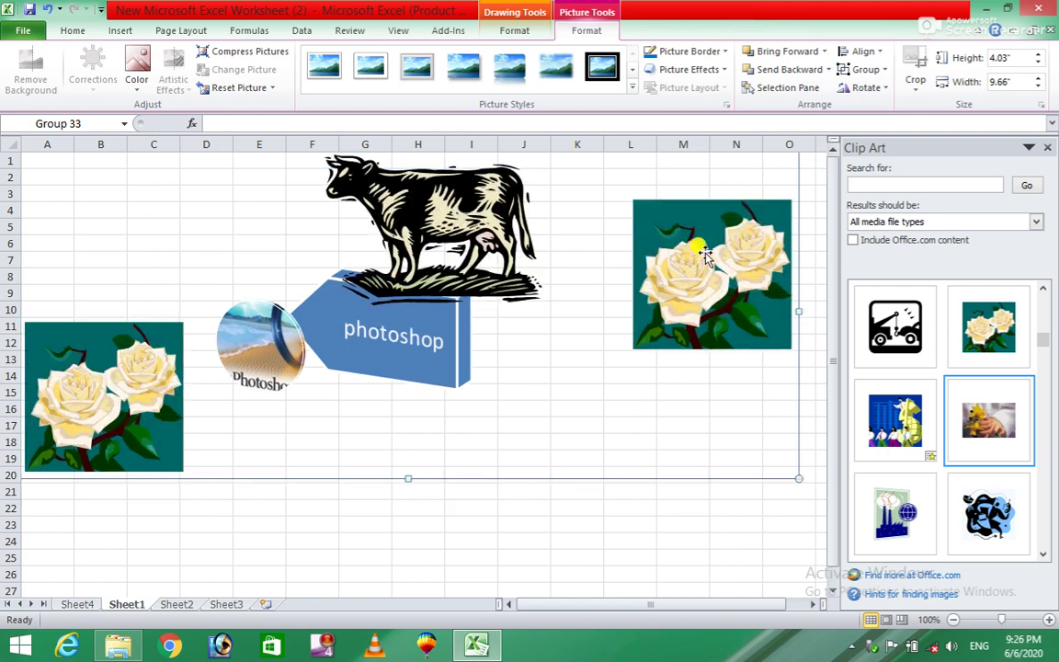
pyautogui.moveTo(629, 254); pyautogui.dragTo(648, 255)
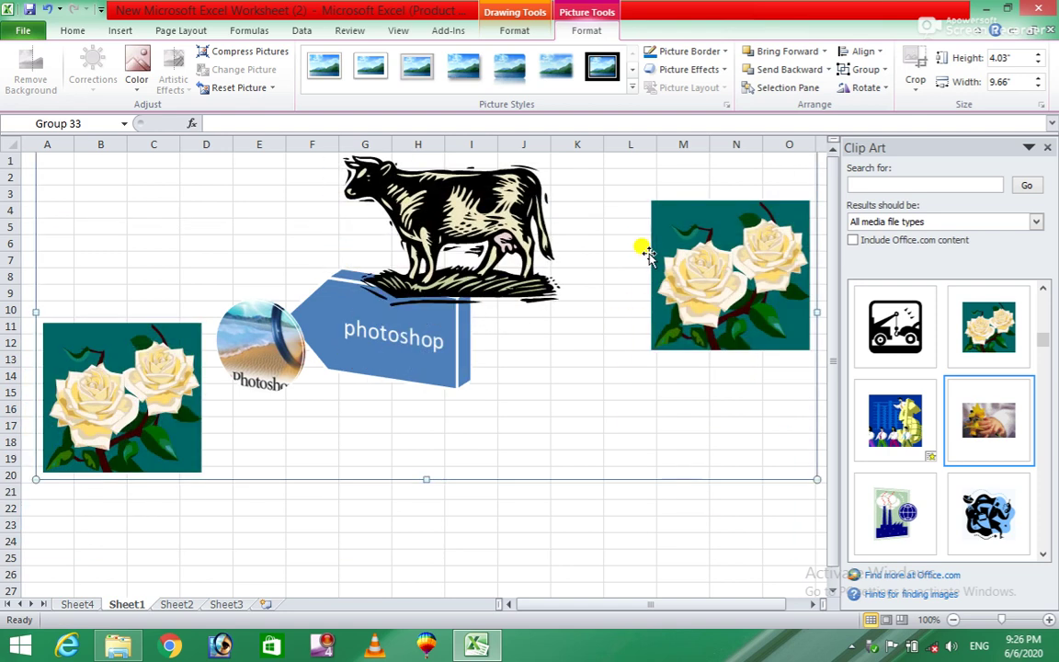
# Ungroup the pictures, nudge the cow right, and move the left roses up to rows 3–12
pyautogui.click(876, 70)
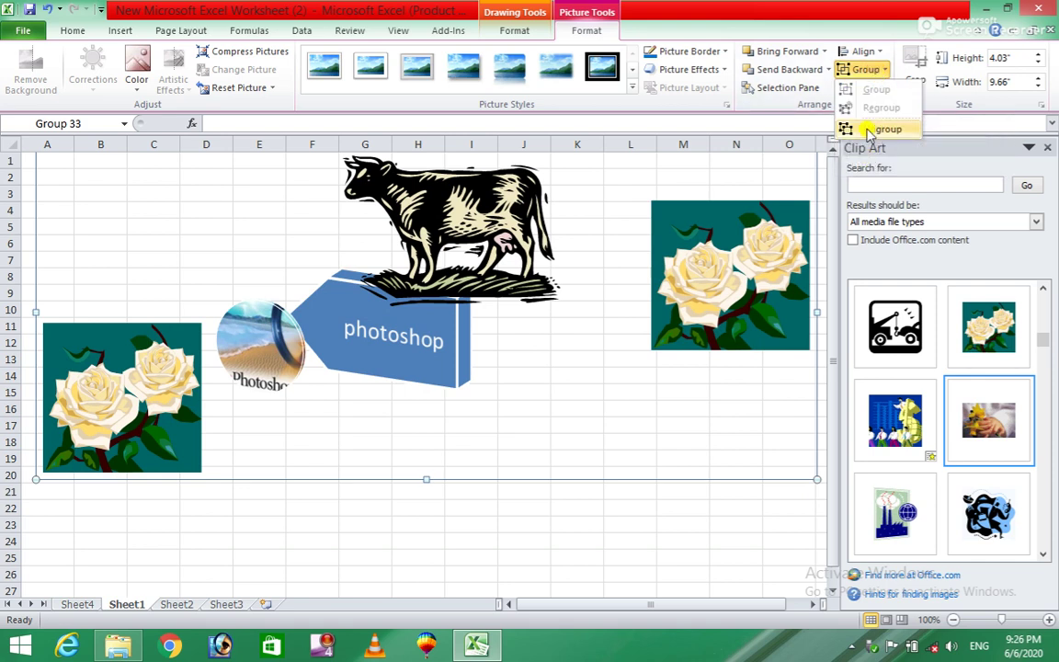
pyautogui.click(869, 130)
pyautogui.click(551, 426)
pyautogui.moveTo(484, 248)
pyautogui.mouseDown()
pyautogui.moveTo(533, 363)
pyautogui.moveTo(497, 241)
pyautogui.mouseUp()
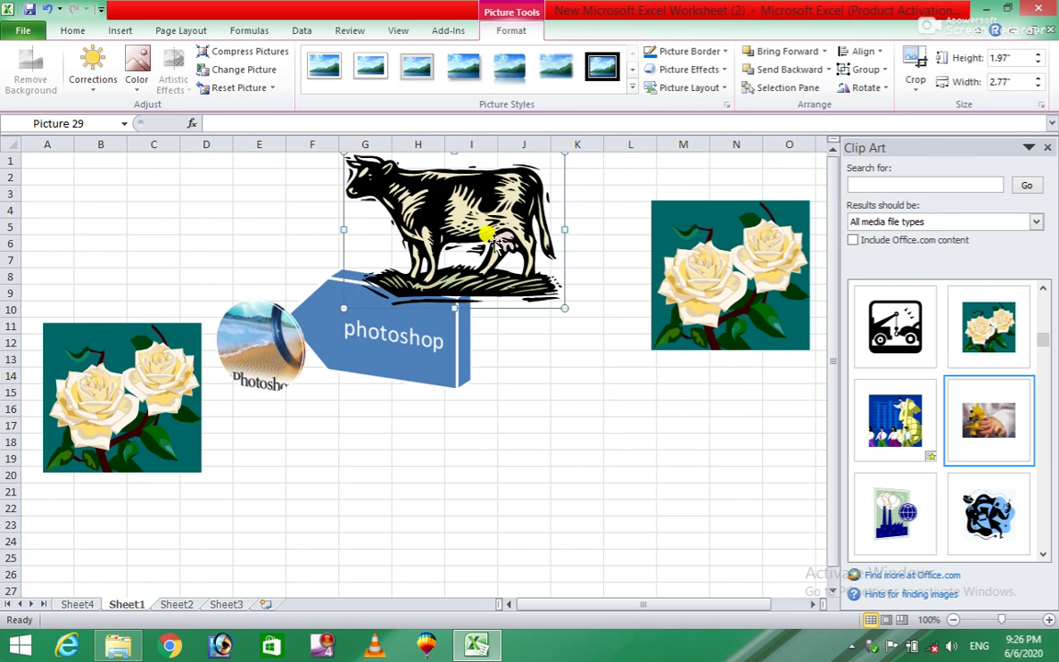
pyautogui.click(111, 416)
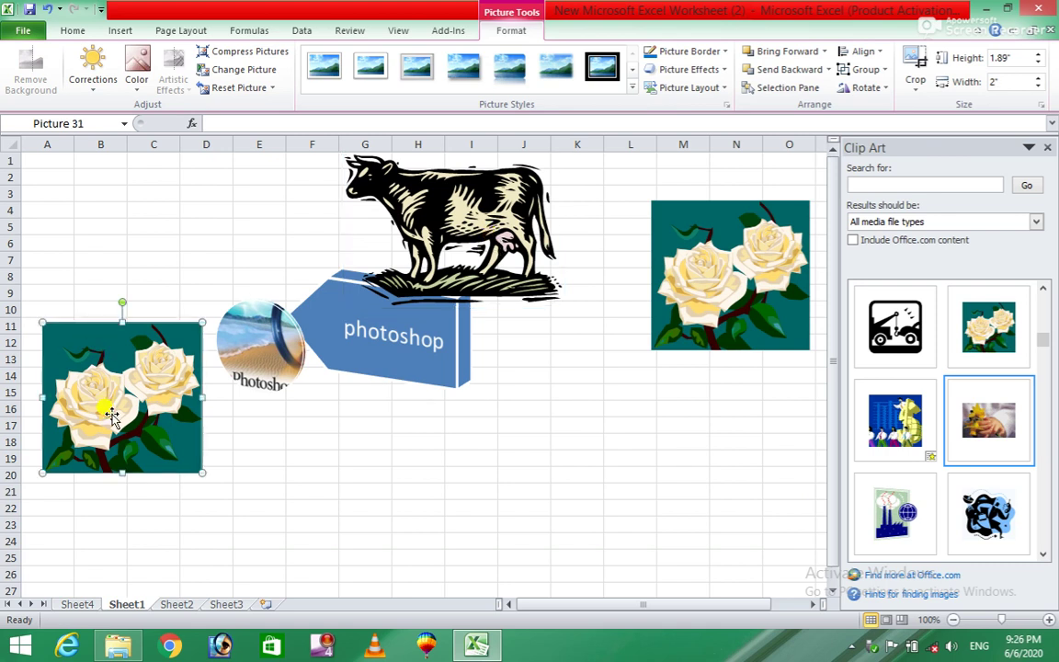
pyautogui.moveTo(111, 377); pyautogui.dragTo(123, 246)
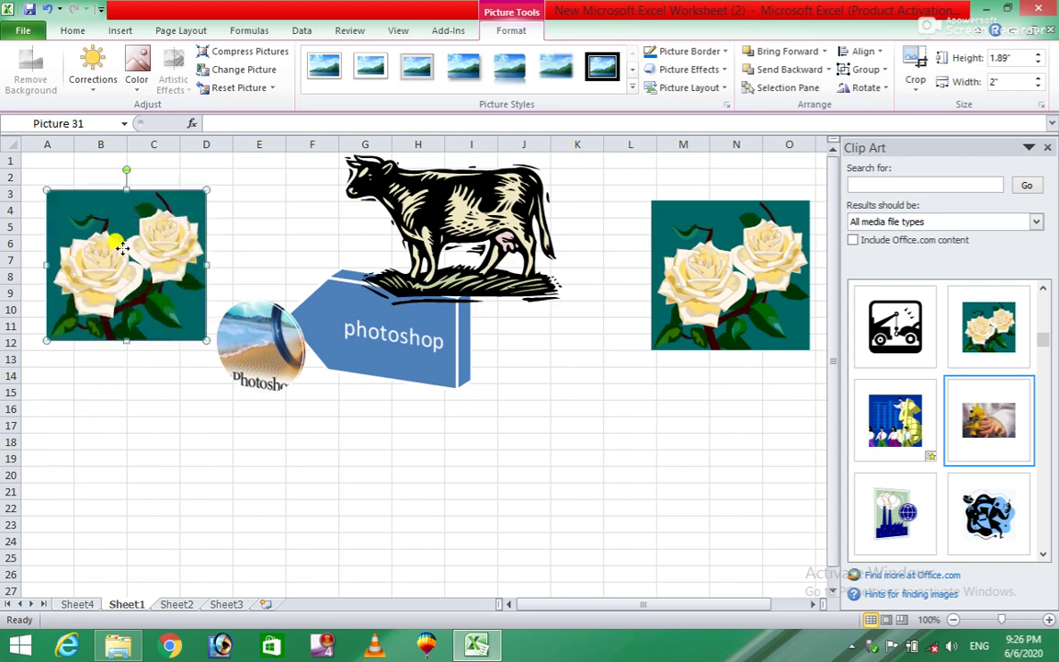
# Regroup the cow and both roses, move the group, then ungroup them again
pyautogui.keyDown('ctrl'); pyautogui.click(443, 188); pyautogui.keyUp('ctrl')
pyautogui.keyDown('ctrl'); pyautogui.click(790, 244); pyautogui.keyUp('ctrl')
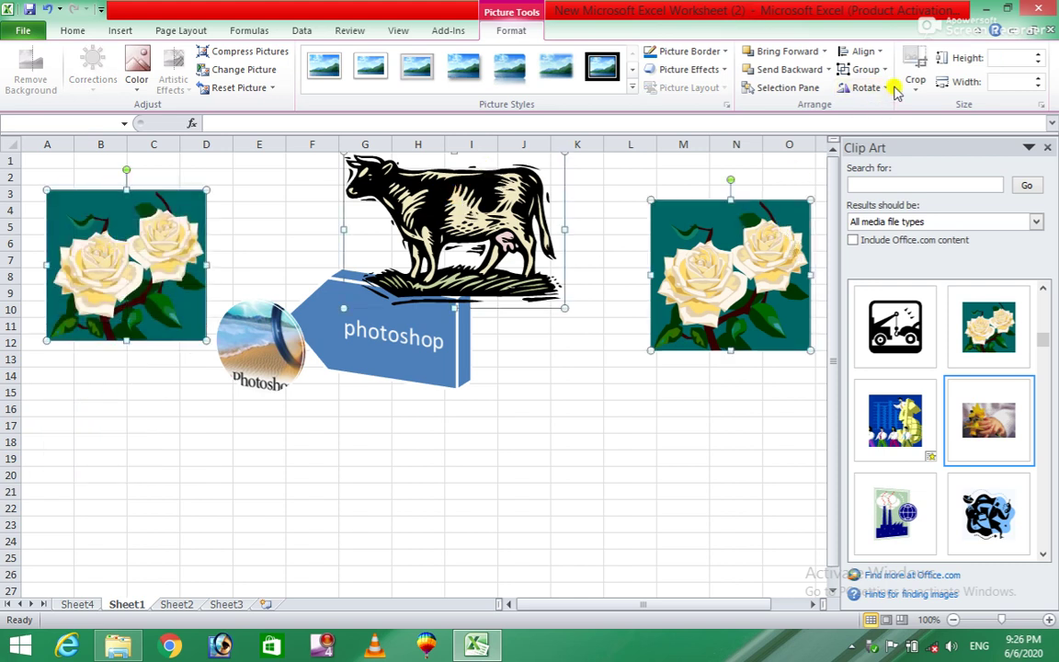
pyautogui.click(864, 69)
pyautogui.click(876, 89)
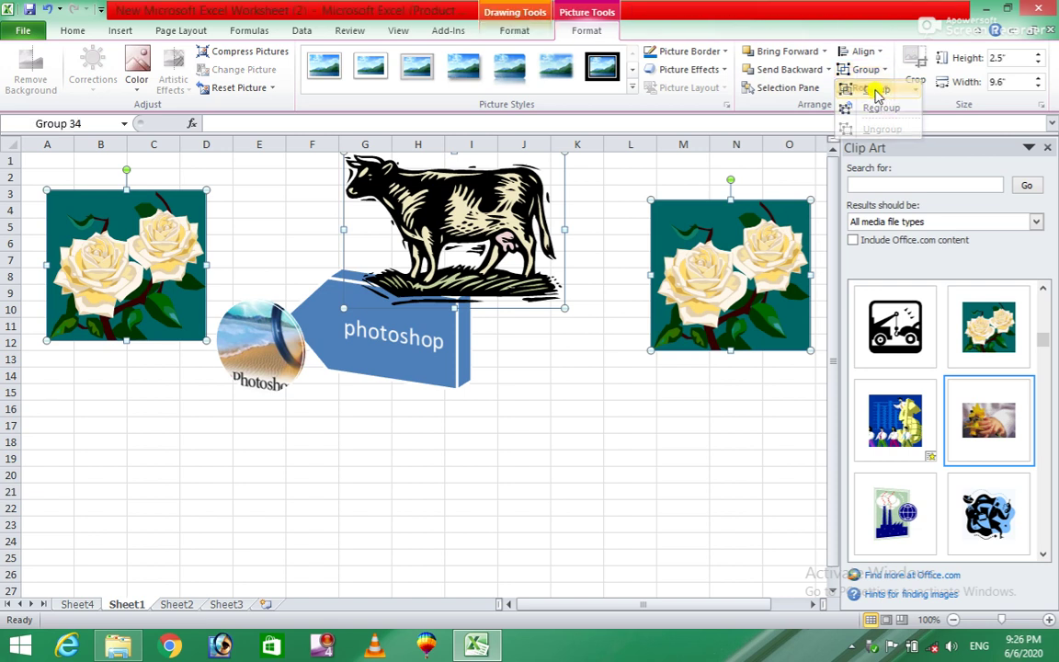
pyautogui.moveTo(478, 173)
pyautogui.mouseDown()
pyautogui.moveTo(459, 296)
pyautogui.moveTo(464, 235)
pyautogui.mouseUp()
pyautogui.click(880, 68)
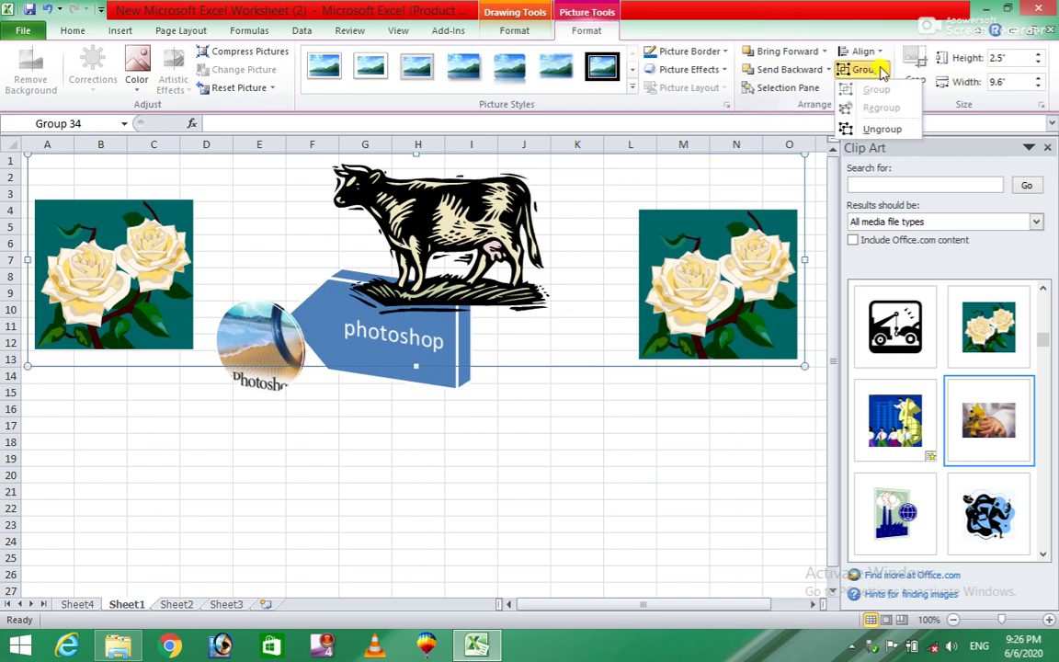
pyautogui.click(886, 126)
pyautogui.click(877, 55)
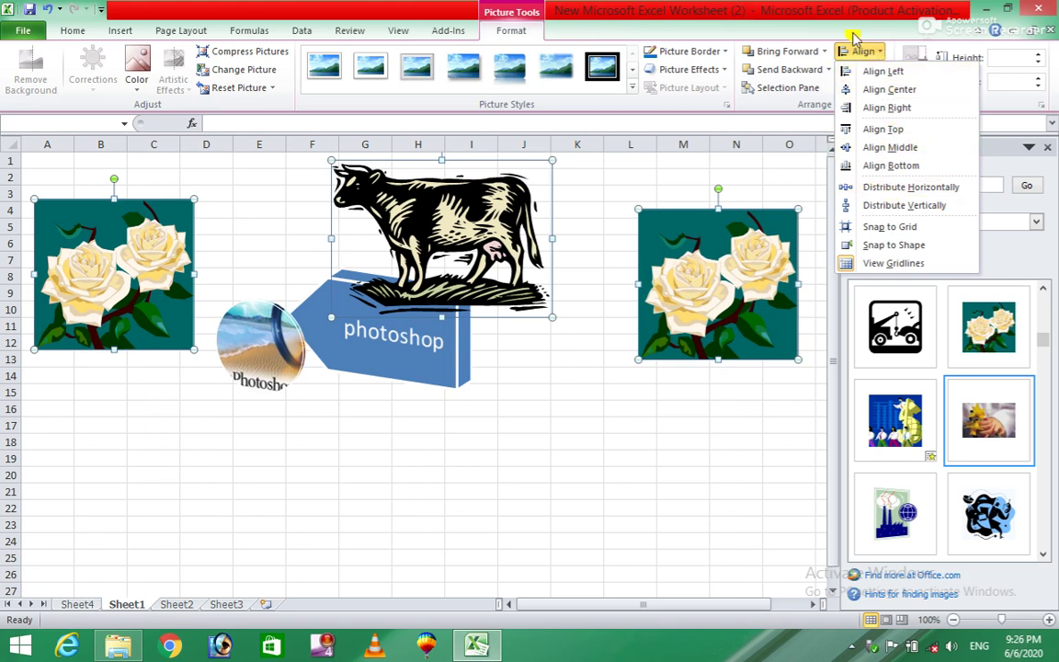
# Try aligning the rose and cow pictures by left edges, centers, then right edges
pyautogui.click(875, 73)
pyautogui.click(874, 73)
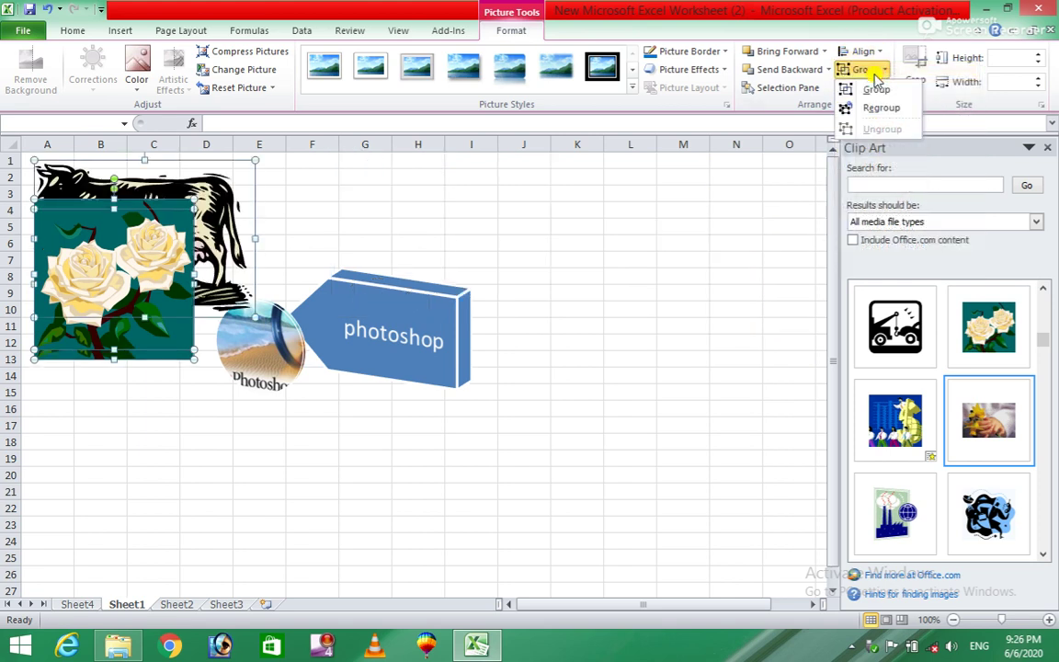
pyautogui.click(869, 51)
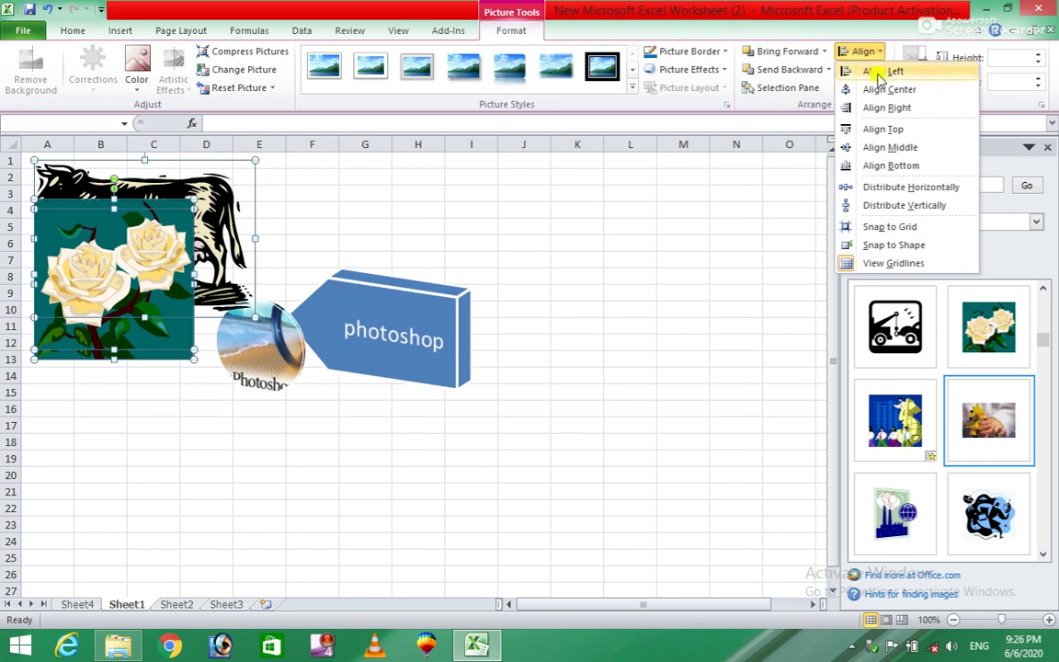
pyautogui.click(864, 90)
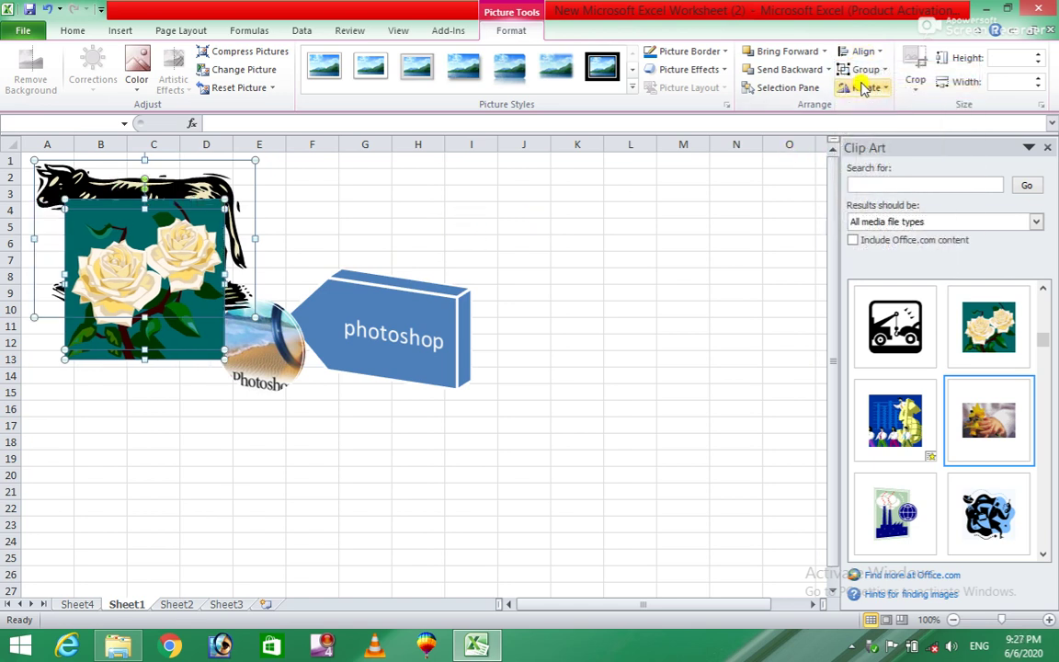
pyautogui.click(864, 51)
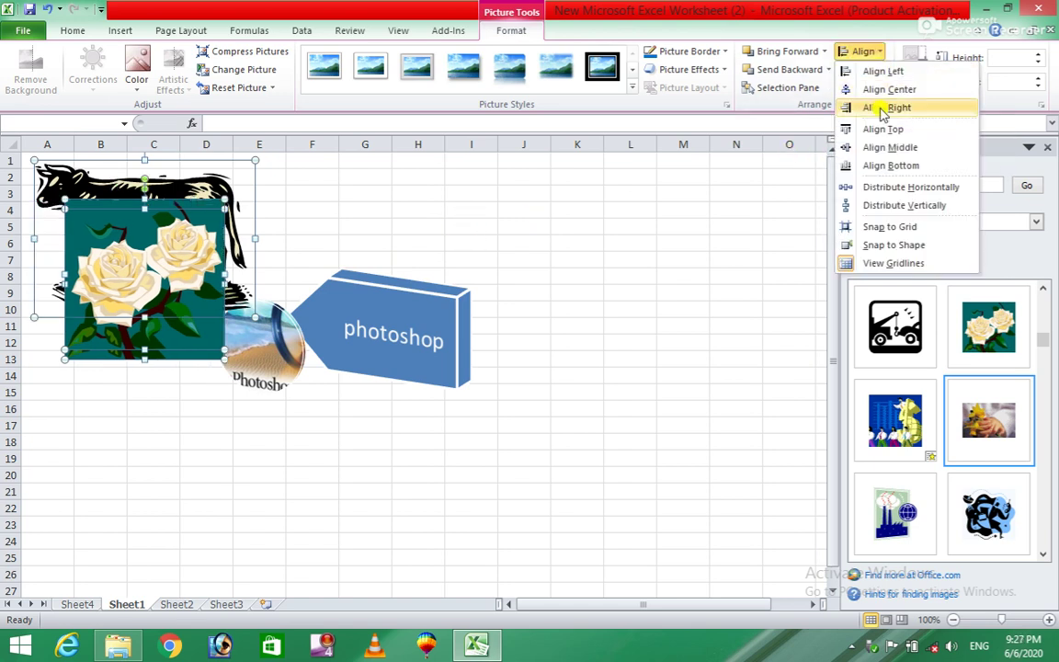
pyautogui.click(883, 108)
# Align the pair by top, middle, then bottom edges, and move them to columns I–M
pyautogui.click(873, 53)
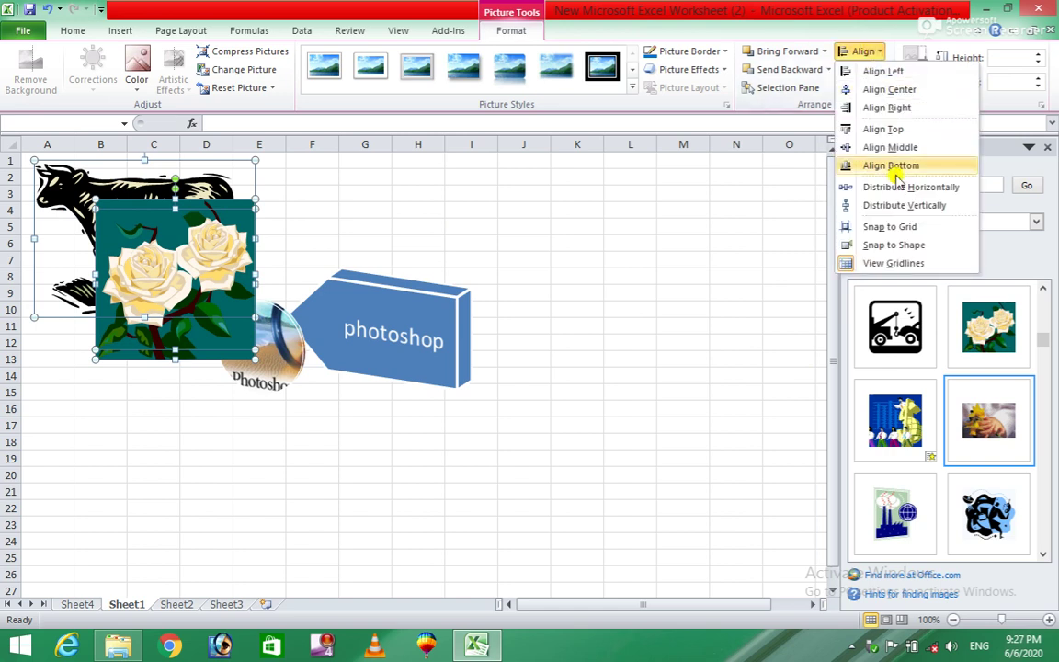
pyautogui.click(881, 129)
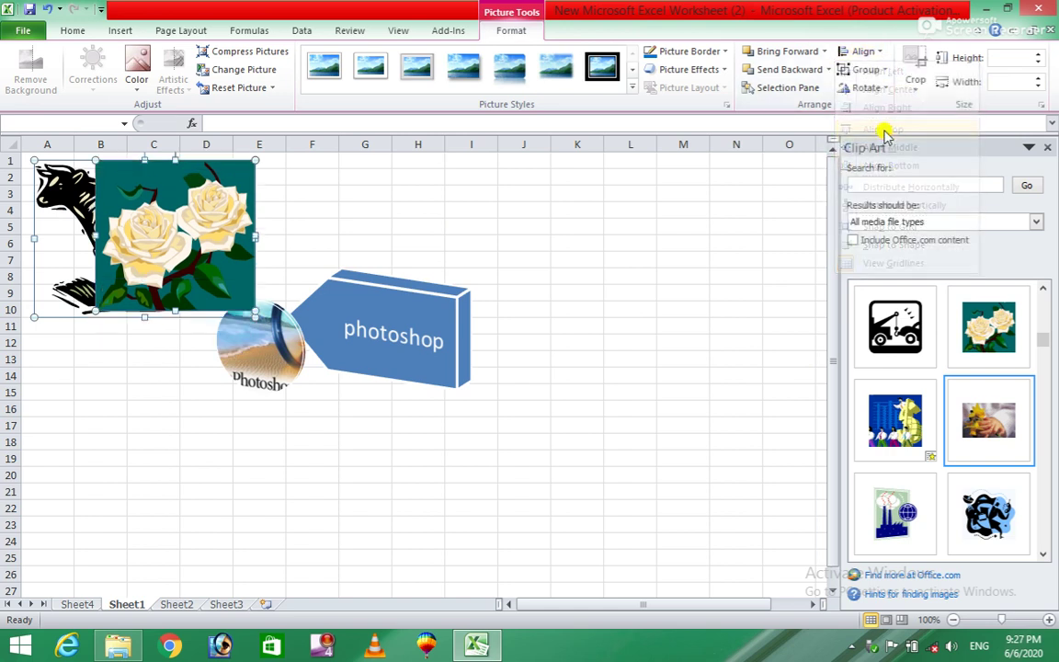
pyautogui.click(868, 52)
pyautogui.click(878, 149)
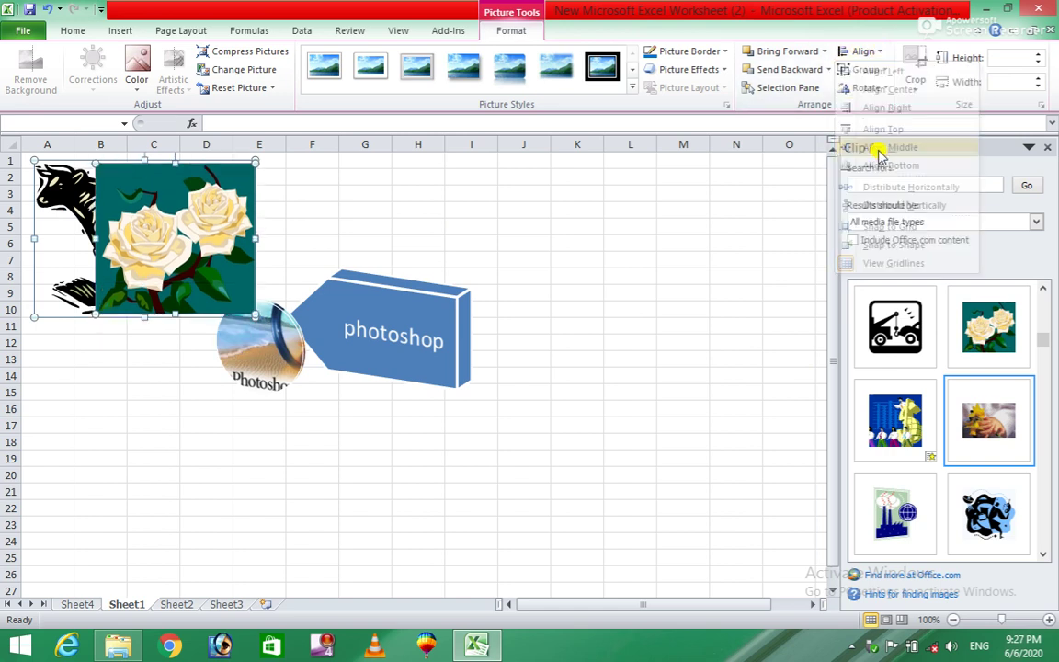
pyautogui.click(873, 51)
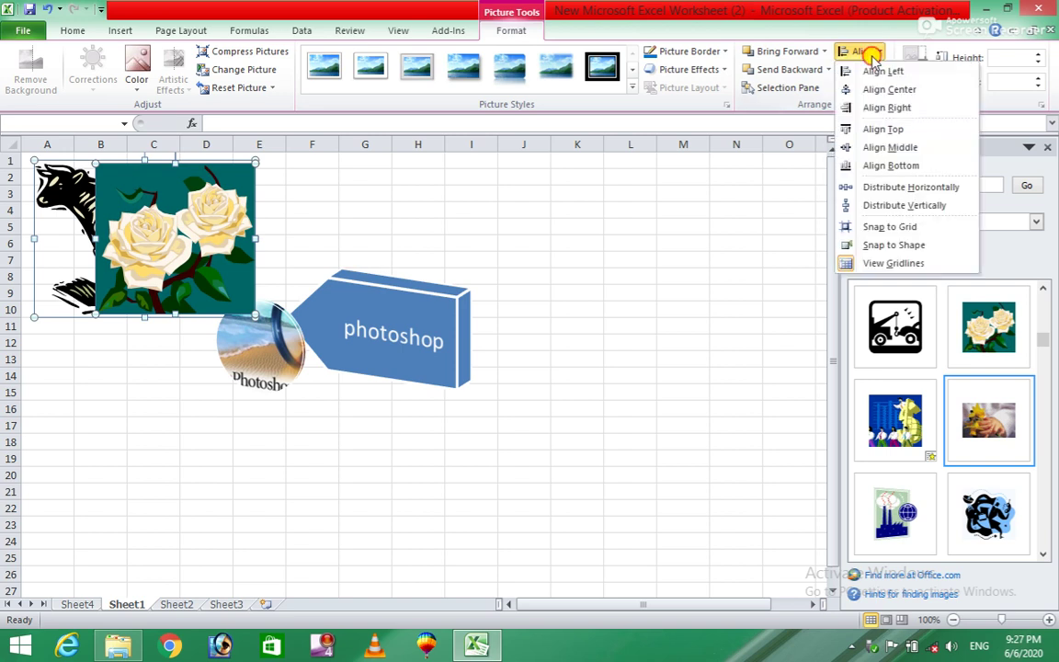
pyautogui.click(875, 165)
pyautogui.moveTo(166, 232); pyautogui.dragTo(654, 268)
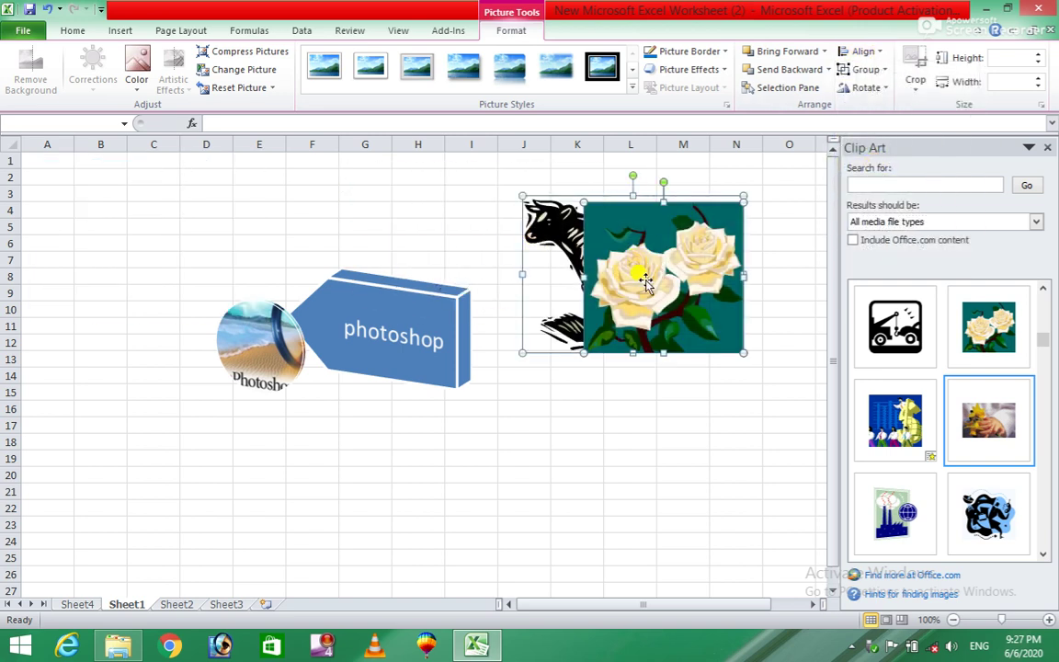
# Move a rose to columns A–C, delete the extra rose, and place the cow beside the photoshop graphic
pyautogui.click(699, 473)
pyautogui.moveTo(691, 261); pyautogui.dragTo(178, 271)
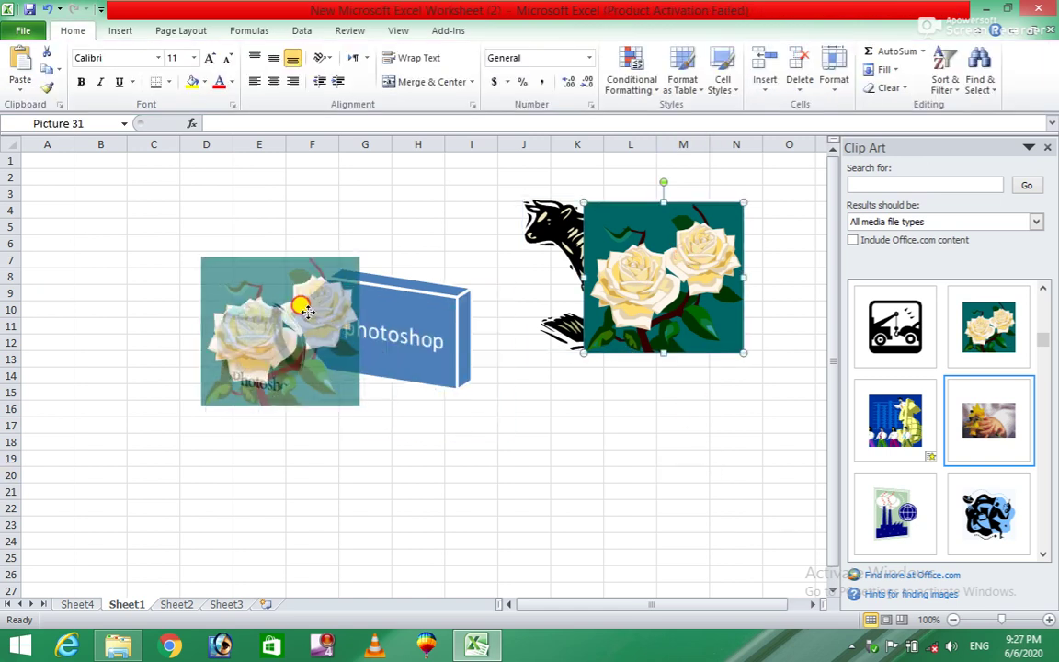
pyautogui.moveTo(722, 286); pyautogui.dragTo(450, 448)
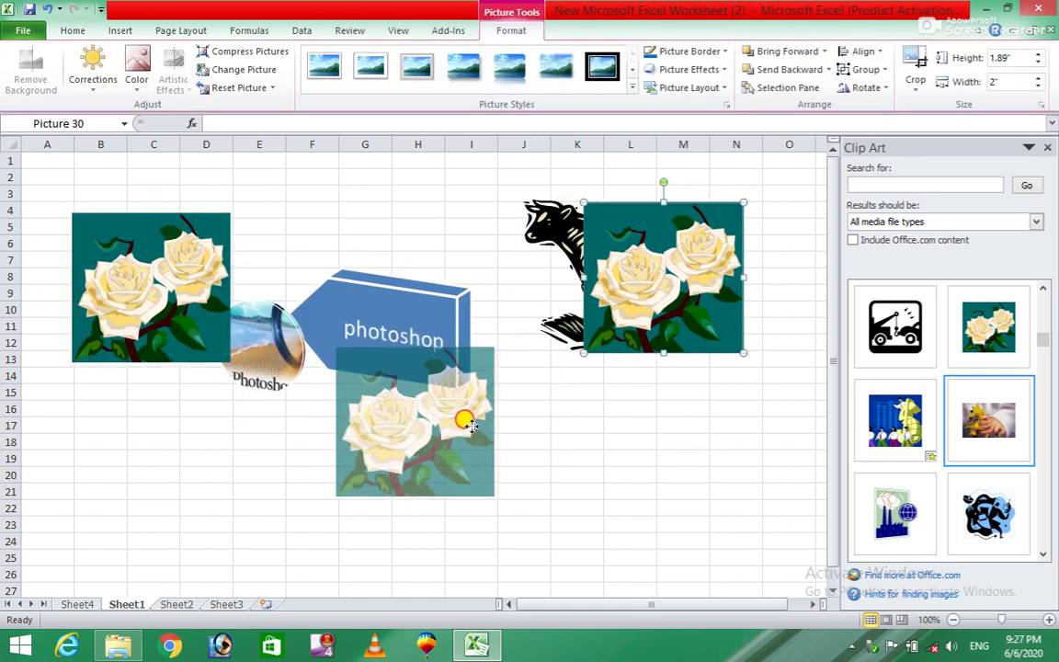
pyautogui.moveTo(567, 290); pyautogui.dragTo(662, 239)
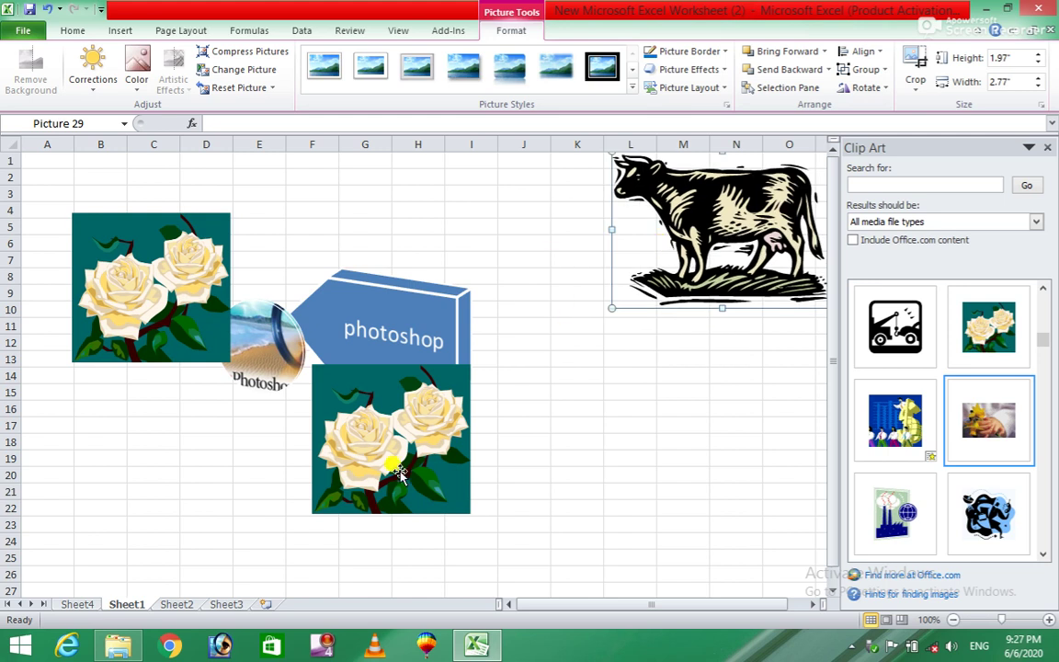
pyautogui.moveTo(399, 471); pyautogui.dragTo(497, 493)
pyautogui.press('Delete')
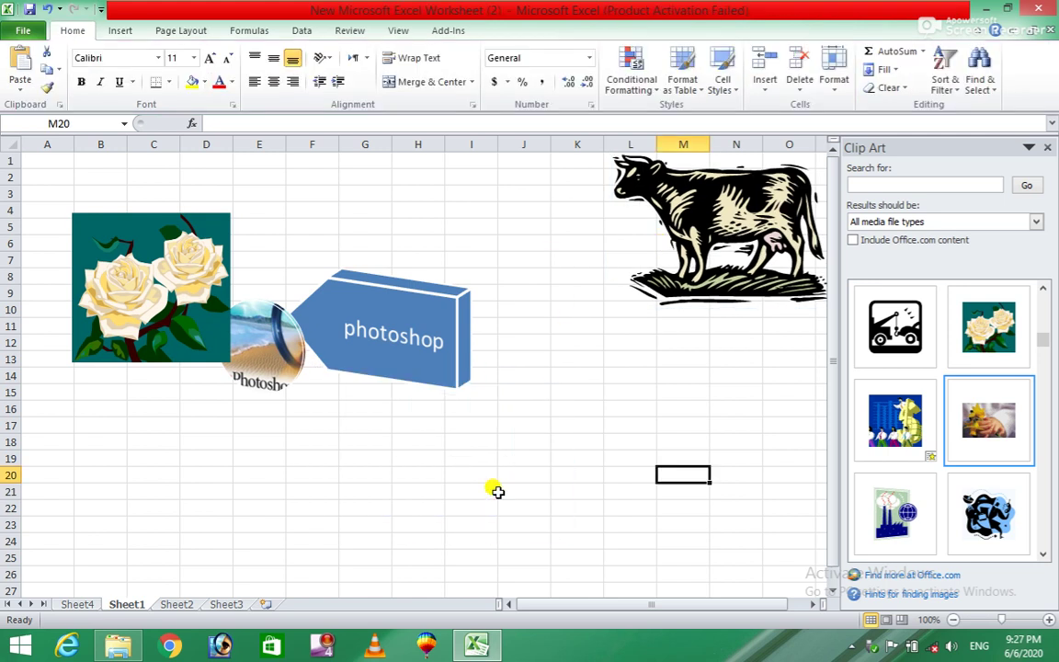
pyautogui.moveTo(704, 239); pyautogui.dragTo(569, 314)
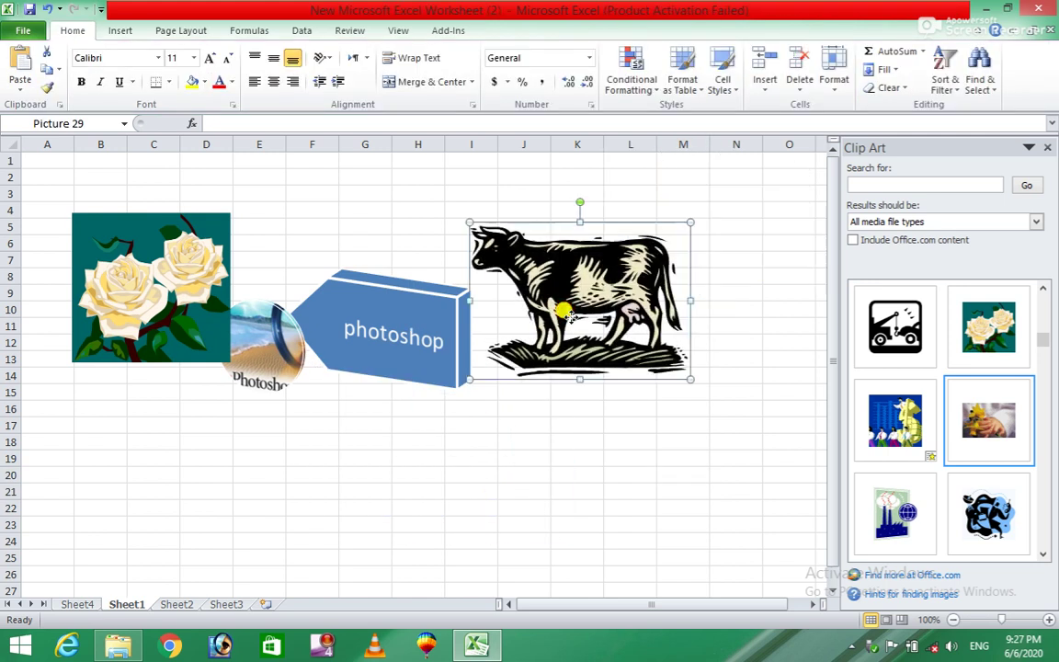
pyautogui.doubleClick(569, 316)
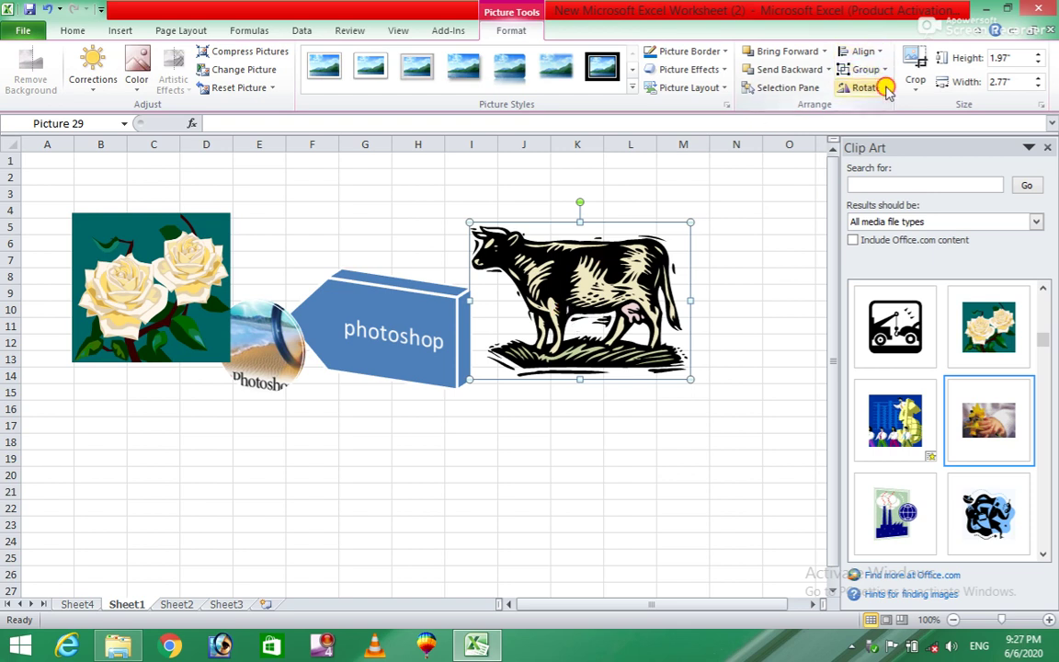
pyautogui.click(885, 88)
pyautogui.click(874, 106)
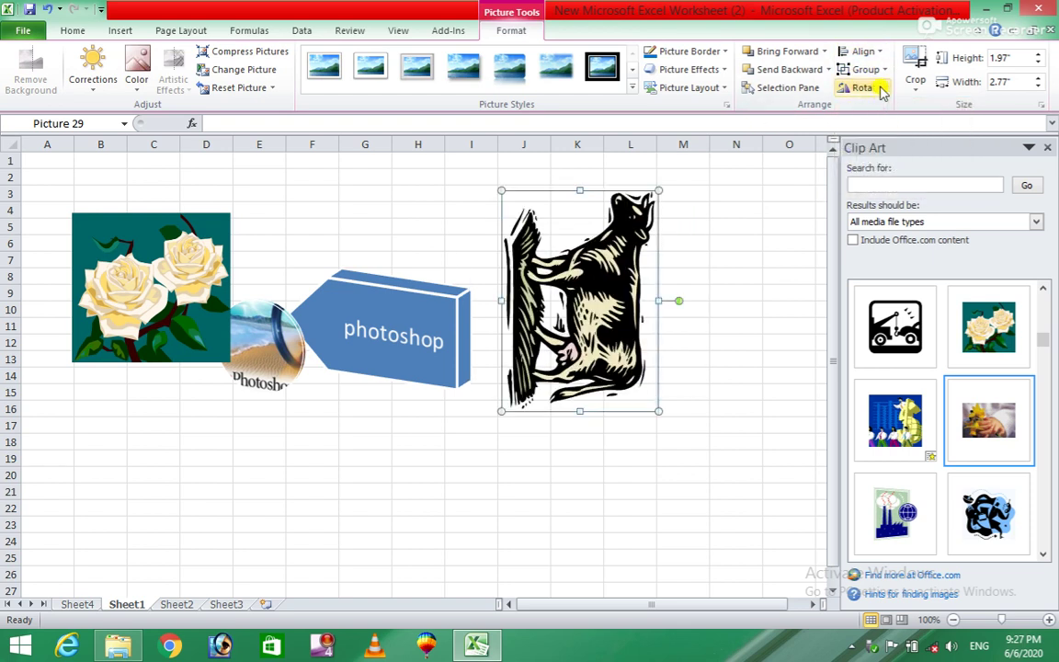
pyautogui.click(883, 89)
pyautogui.click(869, 128)
pyautogui.click(883, 89)
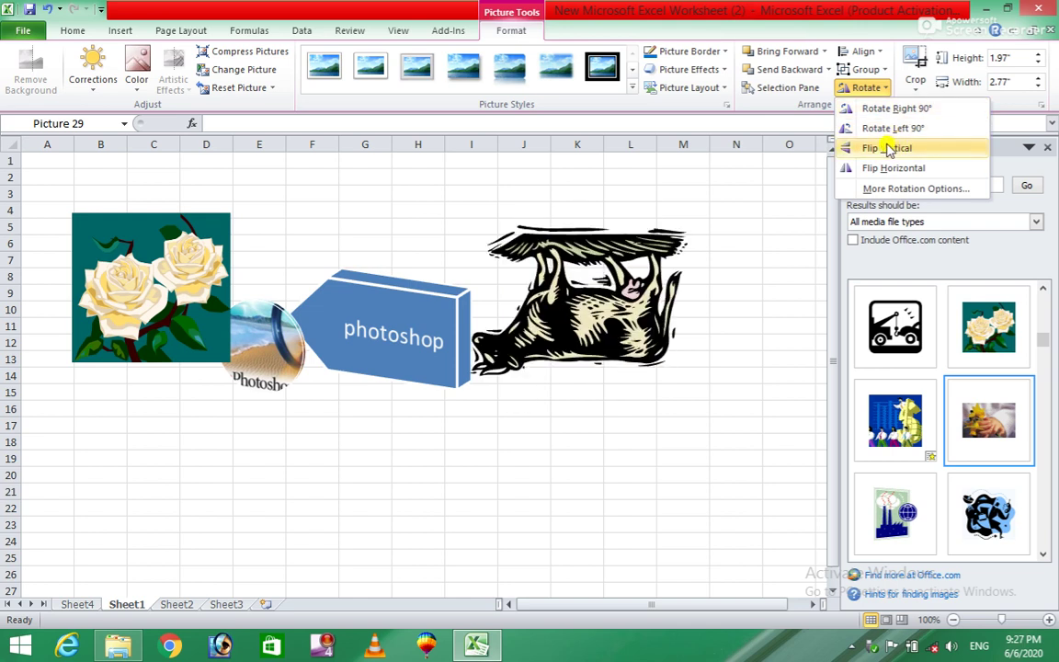
pyautogui.click(885, 189)
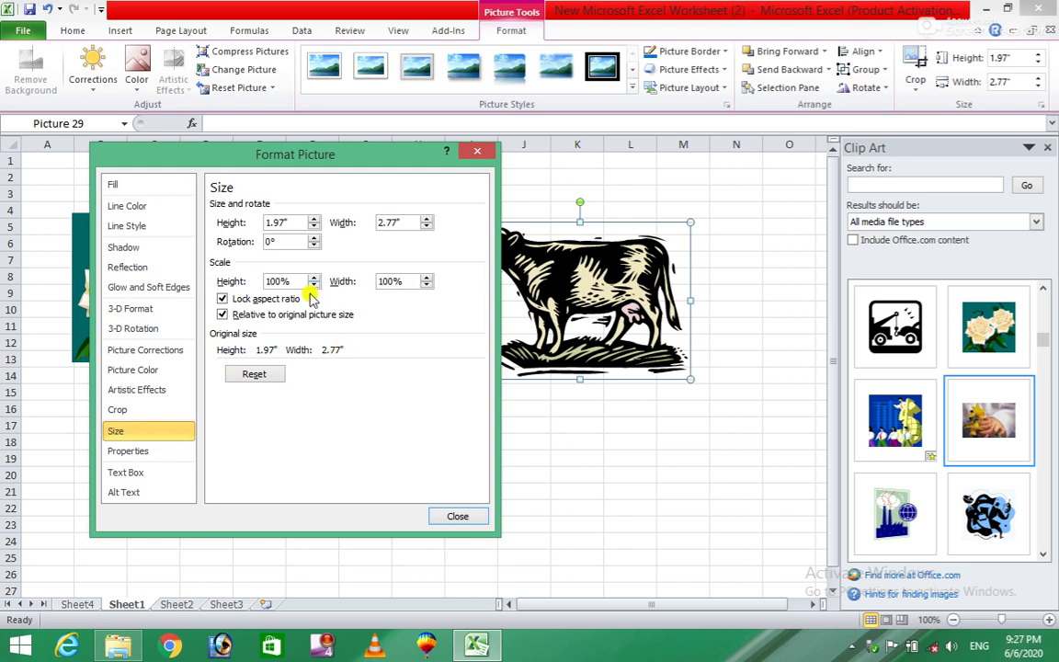
# Scale the cow picture to 119% (2.34" × 3.3") with Lock aspect ratio checked
pyautogui.click(313, 221)
pyautogui.click(313, 221)
pyautogui.click(313, 221)
pyautogui.click(313, 221)
pyautogui.click(315, 221)
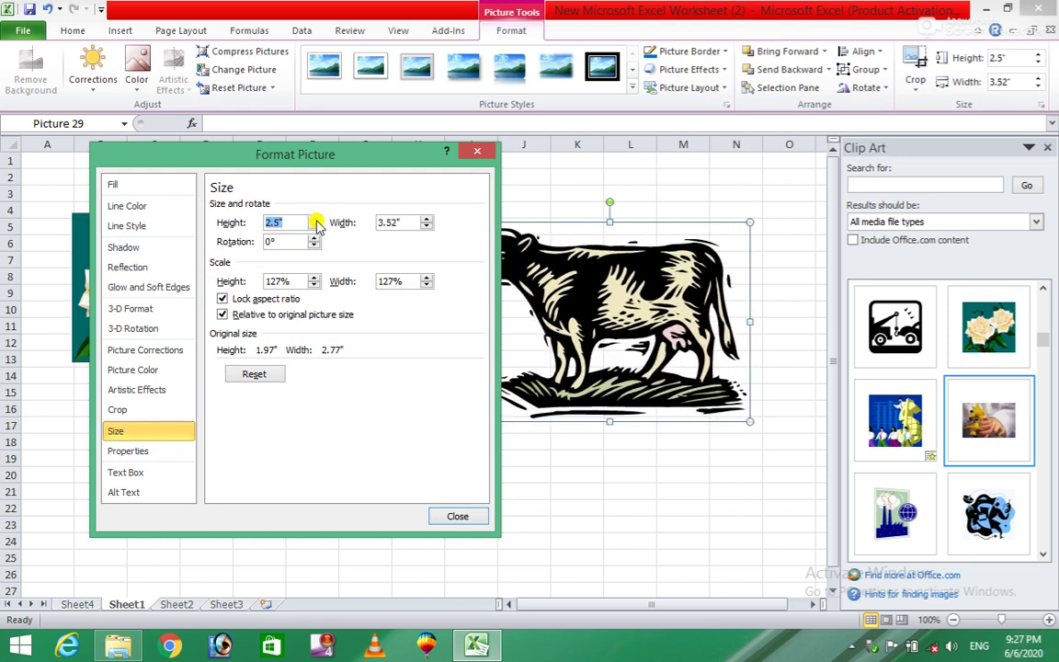
pyautogui.click(314, 285)
pyautogui.click(313, 285)
pyautogui.click(314, 285)
pyautogui.click(314, 285)
pyautogui.click(314, 285)
pyautogui.click(314, 285)
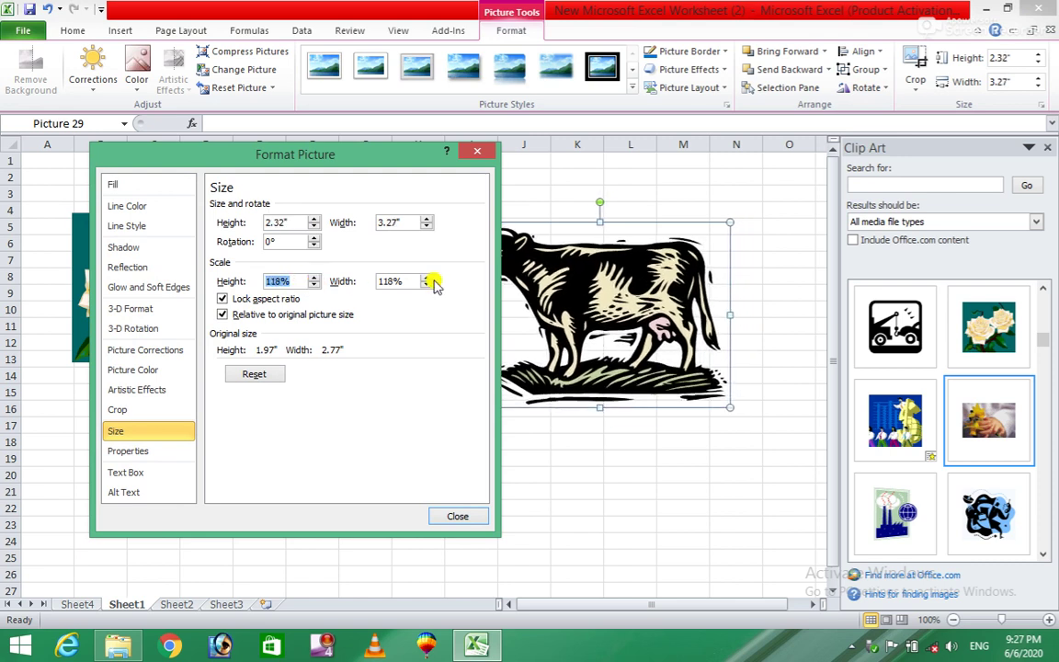
pyautogui.click(424, 276)
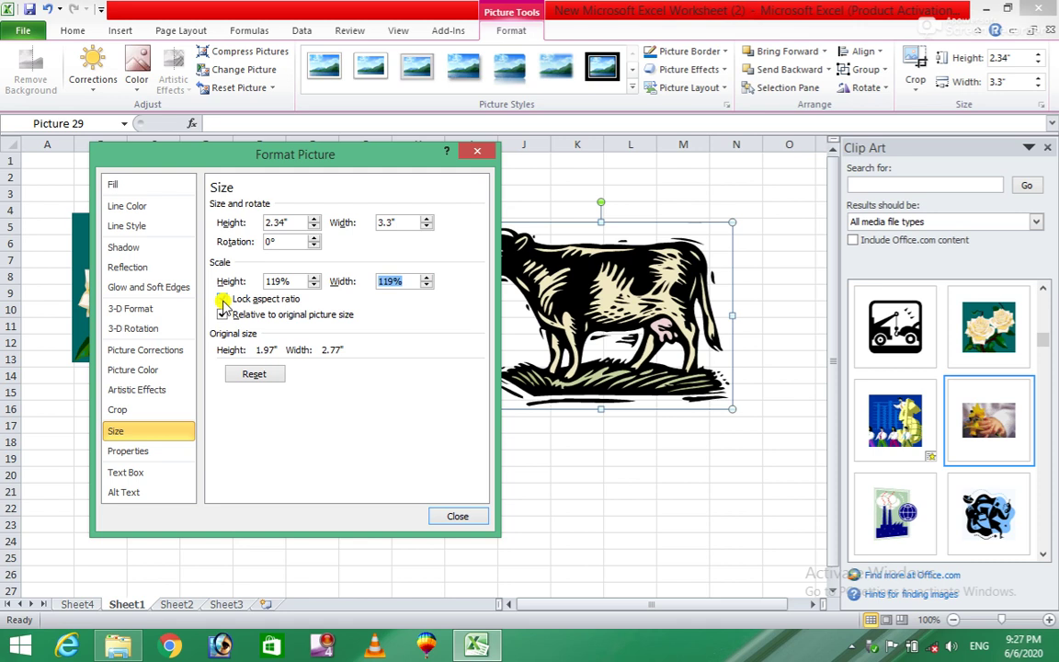
pyautogui.click(222, 300)
pyautogui.moveTo(321, 161); pyautogui.dragTo(381, 145)
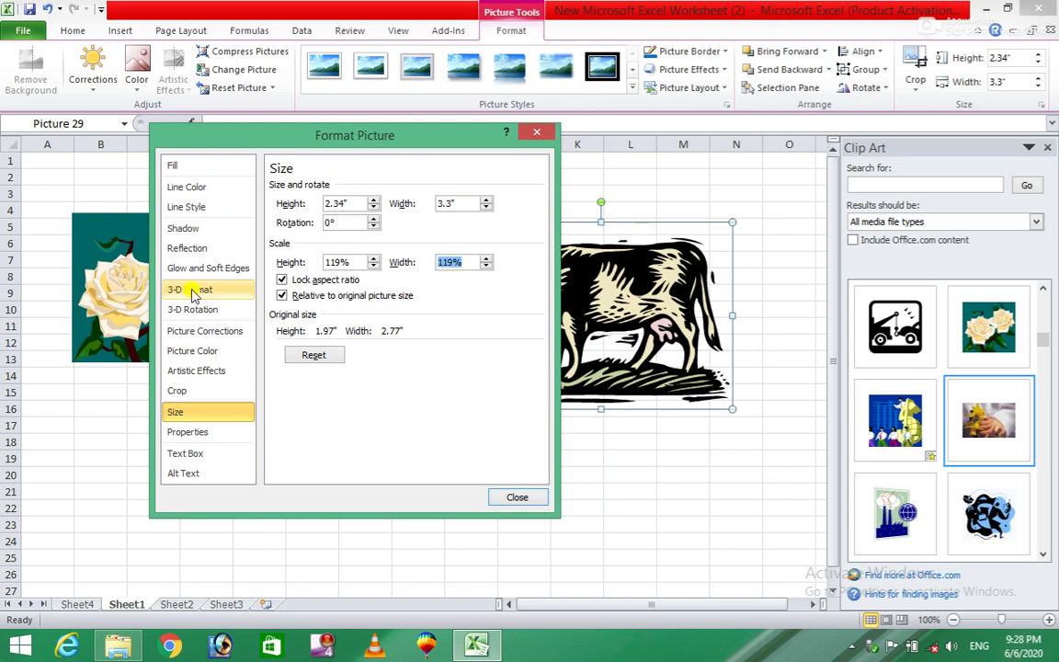
pyautogui.click(197, 312)
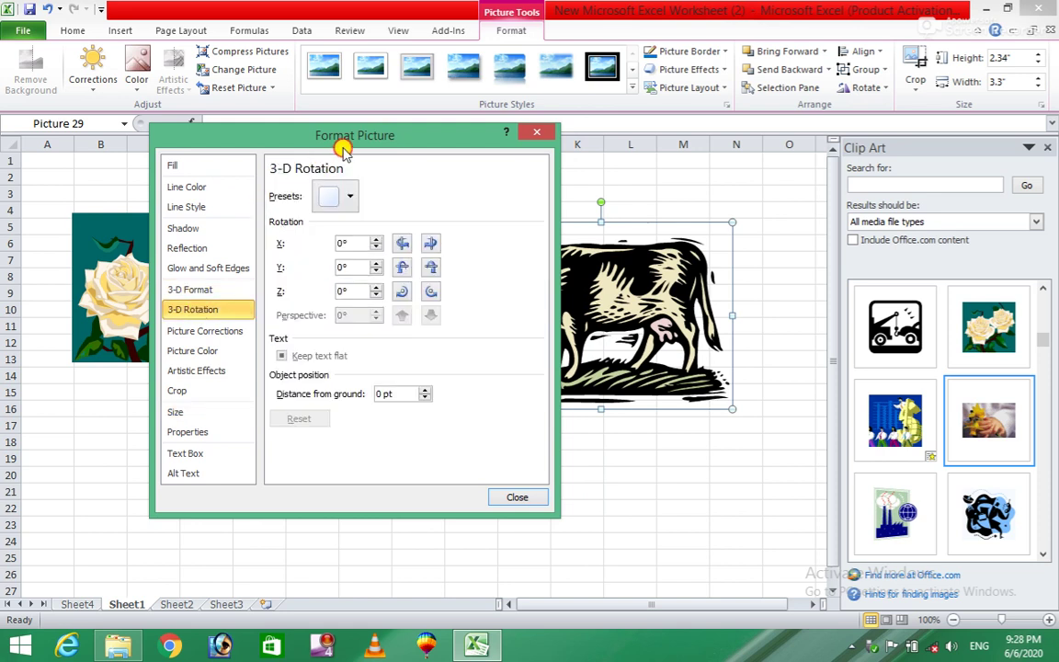
# Rotate the cow picture around the X axis up to 170°
pyautogui.moveTo(322, 135); pyautogui.dragTo(217, 153)
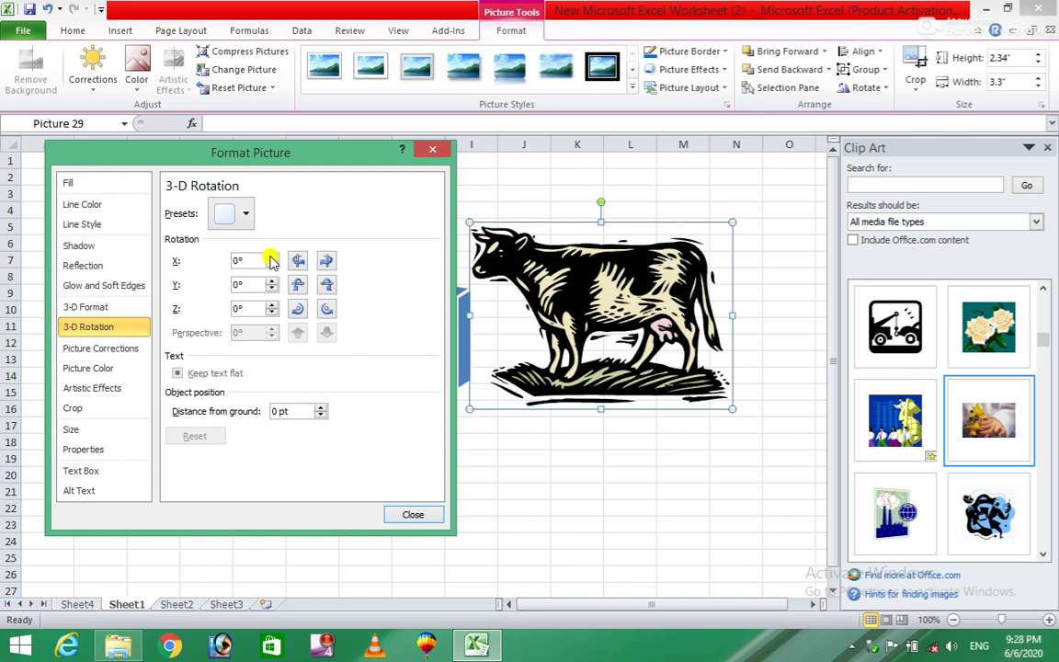
pyautogui.click(273, 257)
pyautogui.click(272, 257)
pyautogui.click(272, 257)
pyautogui.click(272, 257)
pyautogui.click(271, 257)
pyautogui.click(271, 258)
pyautogui.click(271, 257)
pyautogui.click(272, 258)
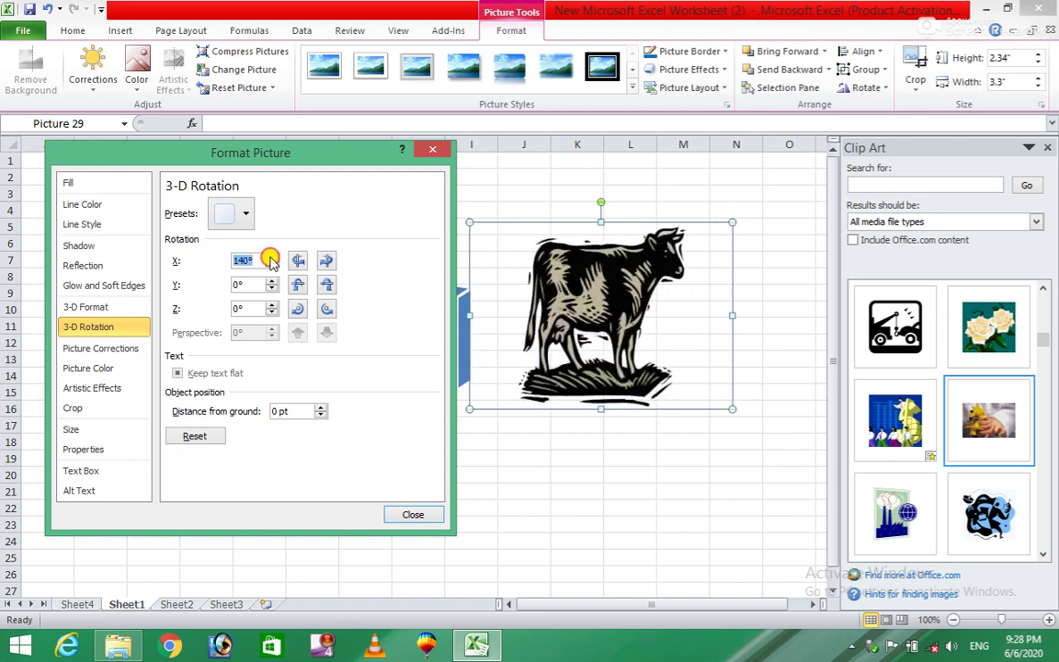
pyautogui.click(271, 257)
pyautogui.click(271, 257)
pyautogui.click(271, 257)
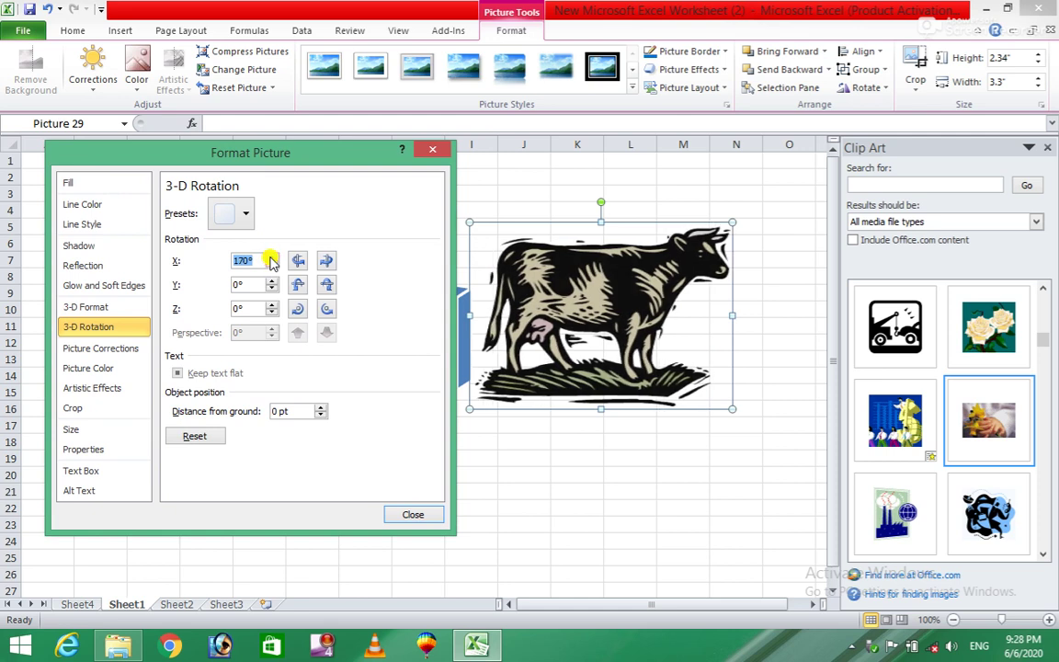
# Rotate the cow picture around the Y axis up to 160°
pyautogui.click(271, 281)
pyautogui.click(271, 281)
pyautogui.click(271, 281)
pyautogui.click(271, 281)
pyautogui.click(271, 282)
pyautogui.click(272, 281)
pyautogui.click(271, 281)
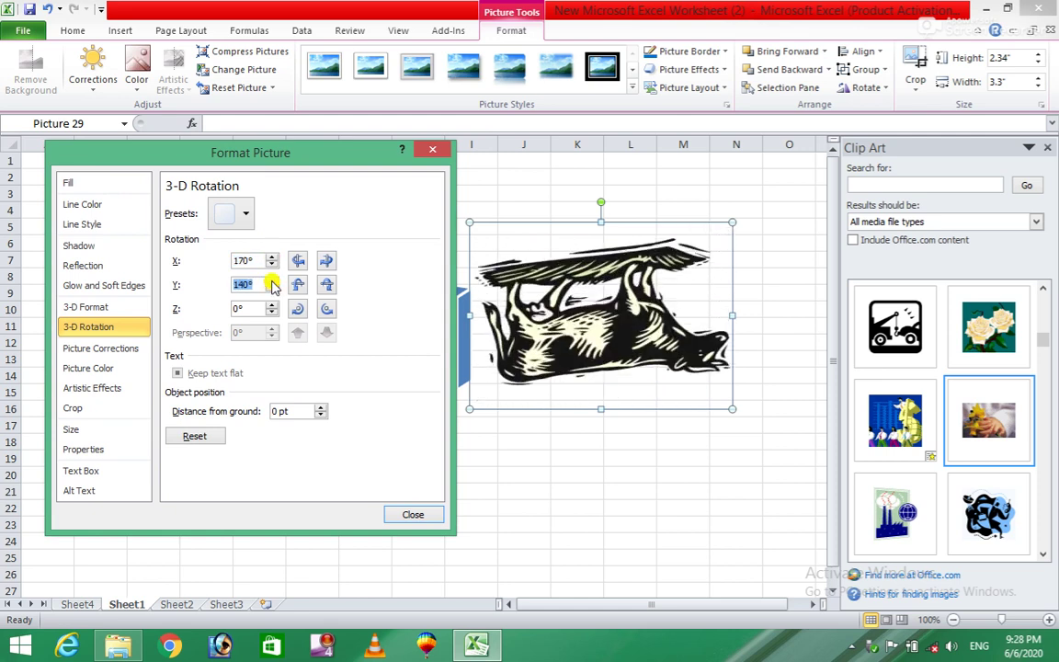
pyautogui.click(271, 281)
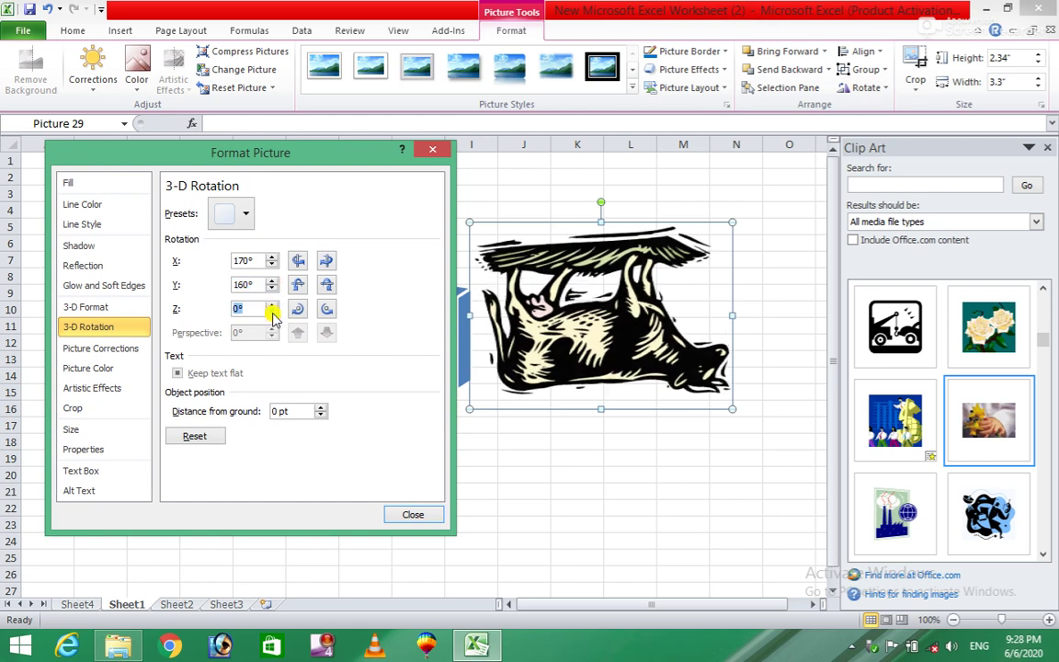
# Rotate the cow picture around the Z axis to 180°
pyautogui.click(272, 305)
pyautogui.click(272, 305)
pyautogui.click(273, 305)
pyautogui.click(272, 305)
pyautogui.click(272, 305)
pyautogui.click(272, 306)
pyautogui.click(272, 306)
pyautogui.click(272, 305)
pyautogui.click(272, 305)
pyautogui.click(272, 305)
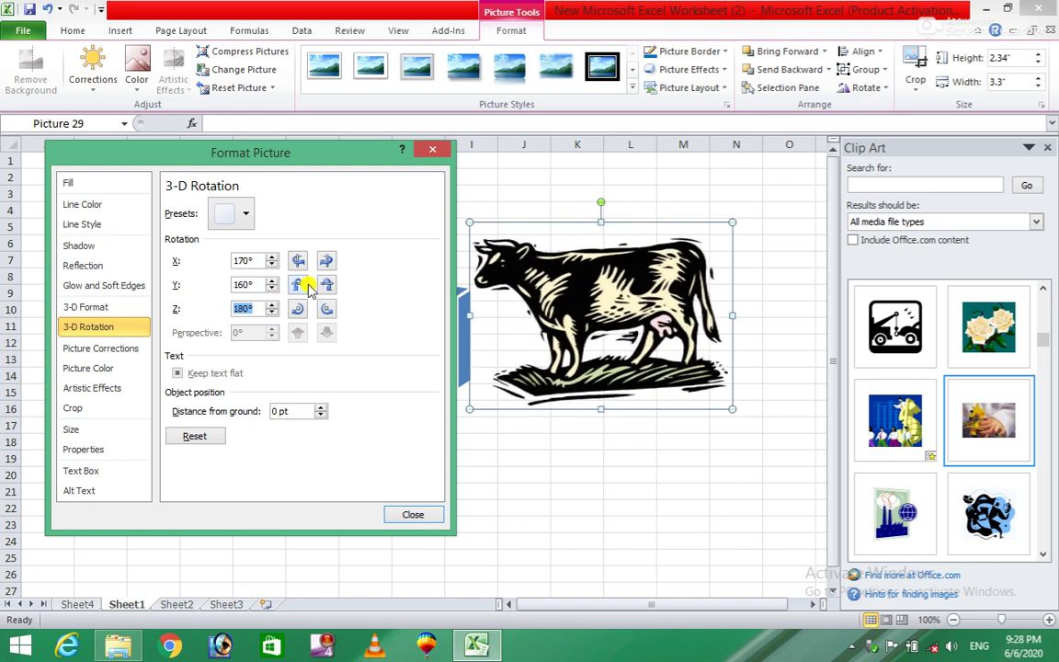
# Fine-tune the cow's Y tilt back and forth, ending near 322.2°
pyautogui.click(300, 284)
pyautogui.click(300, 284)
pyautogui.click(300, 284)
pyautogui.click(299, 284)
pyautogui.click(326, 284)
pyautogui.click(327, 284)
pyautogui.click(327, 284)
pyautogui.click(326, 284)
pyautogui.click(326, 284)
pyautogui.click(326, 284)
pyautogui.click(327, 284)
pyautogui.click(327, 284)
pyautogui.click(326, 284)
pyautogui.click(327, 284)
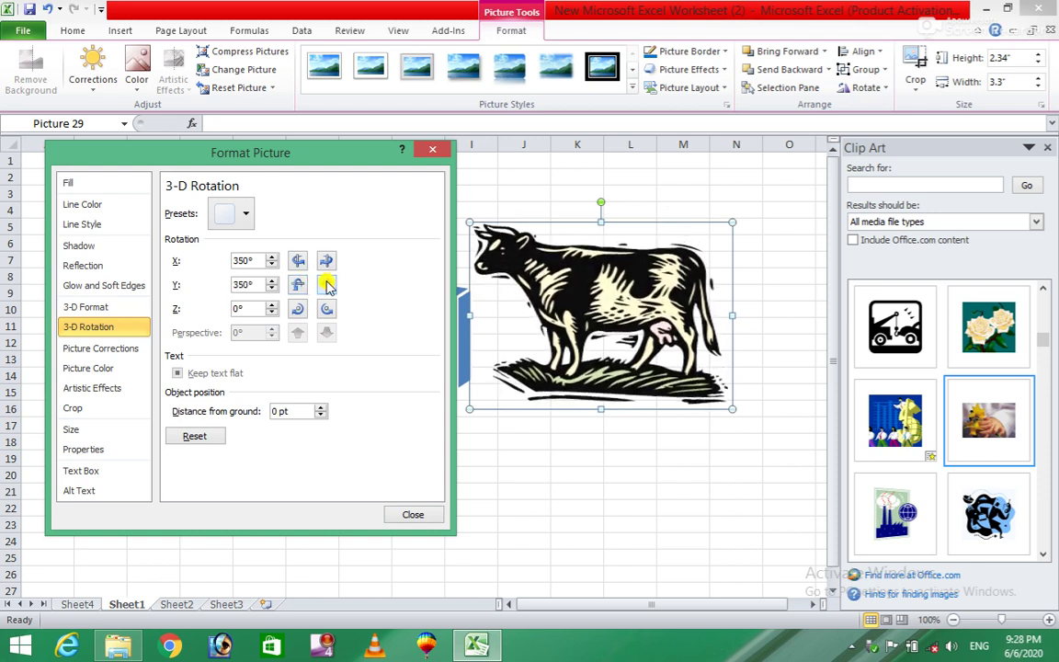
pyautogui.click(327, 284)
pyautogui.click(326, 284)
pyautogui.click(327, 285)
pyautogui.click(327, 285)
pyautogui.click(327, 285)
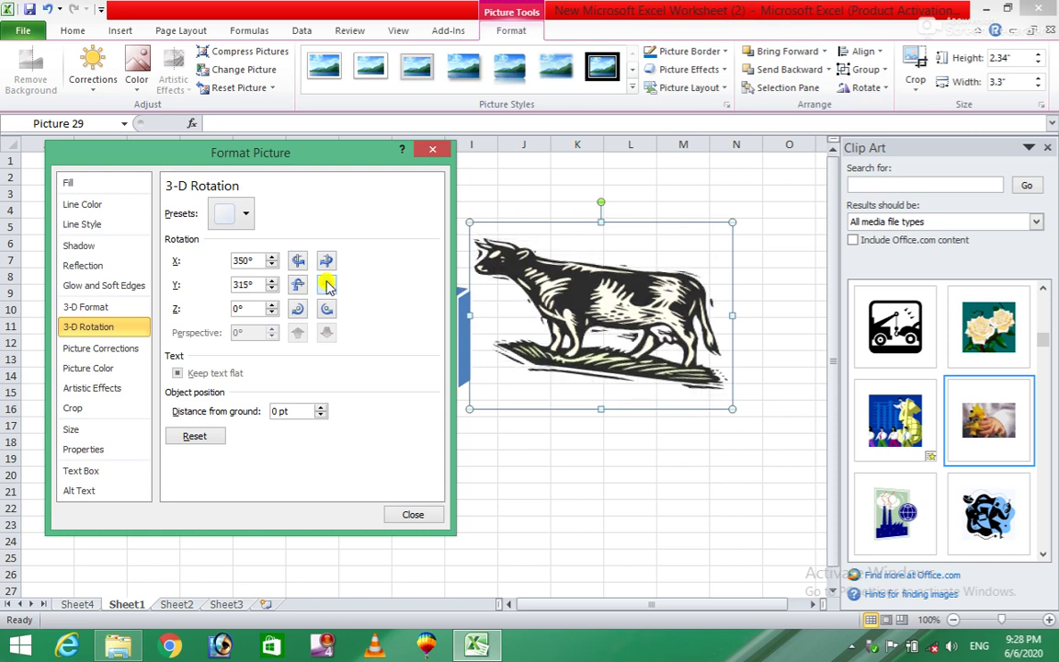
# Fine-tune the X and Z rotation to end at X 29.2° and Z 358.4°
pyautogui.click(326, 261)
pyautogui.click(326, 262)
pyautogui.click(327, 262)
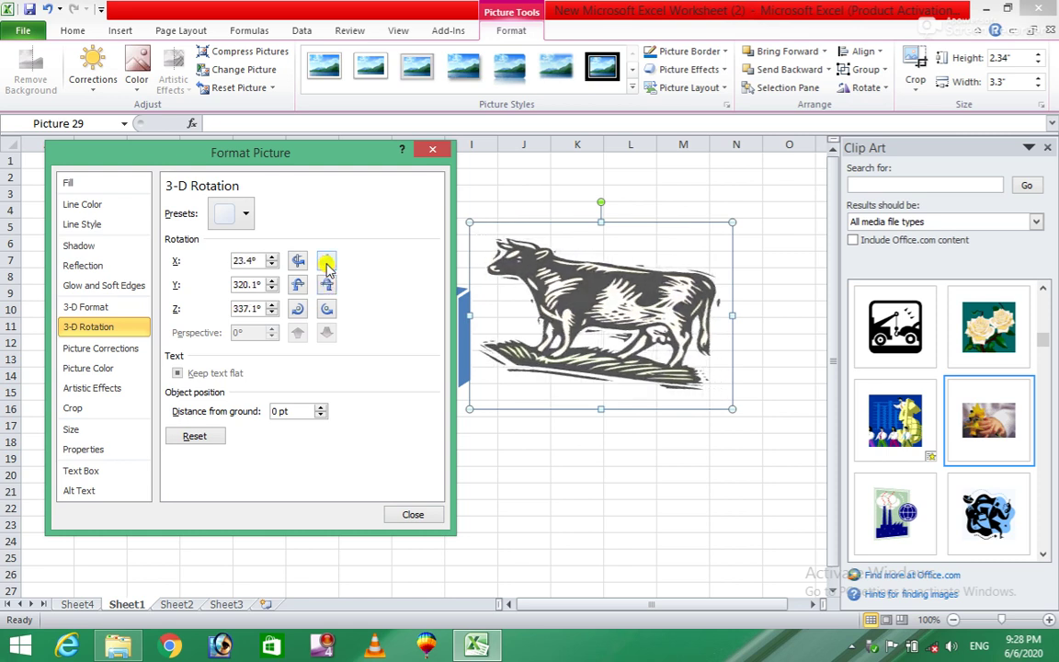
pyautogui.click(326, 262)
pyautogui.click(334, 310)
pyautogui.click(334, 309)
pyautogui.click(334, 310)
pyautogui.click(335, 310)
pyautogui.click(335, 310)
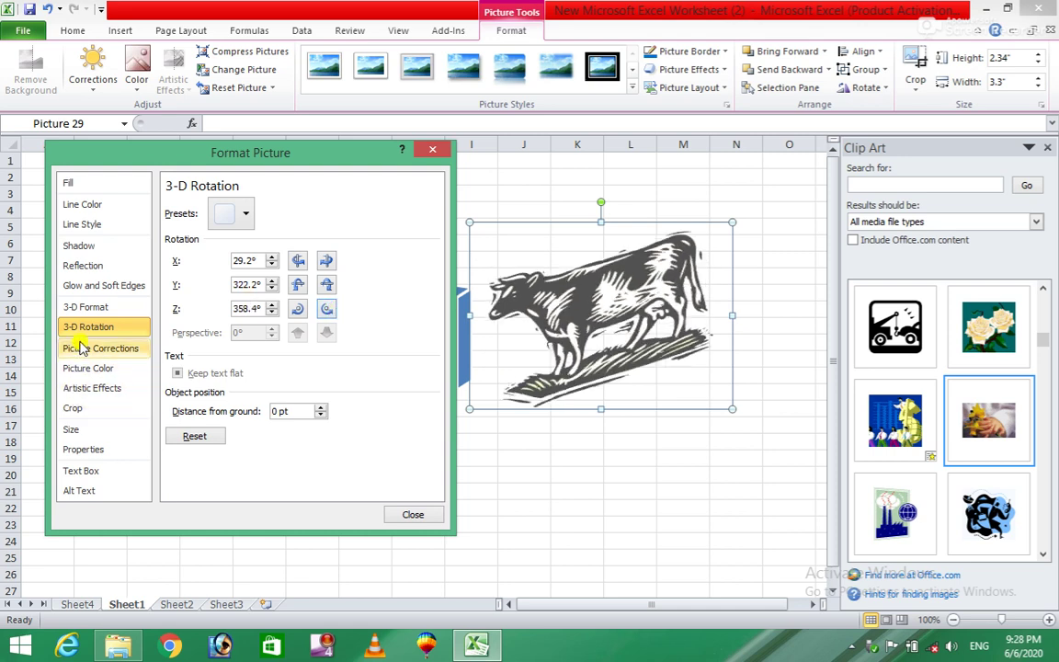
# On the Crop page, step the cow picture's crop width narrower
pyautogui.click(73, 408)
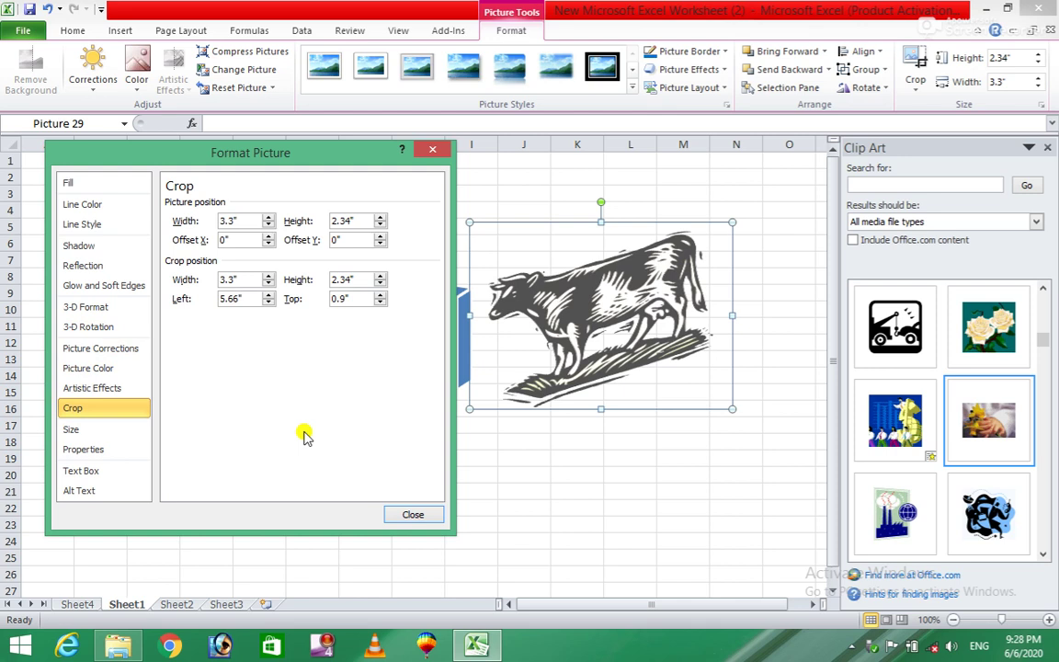
pyautogui.click(268, 284)
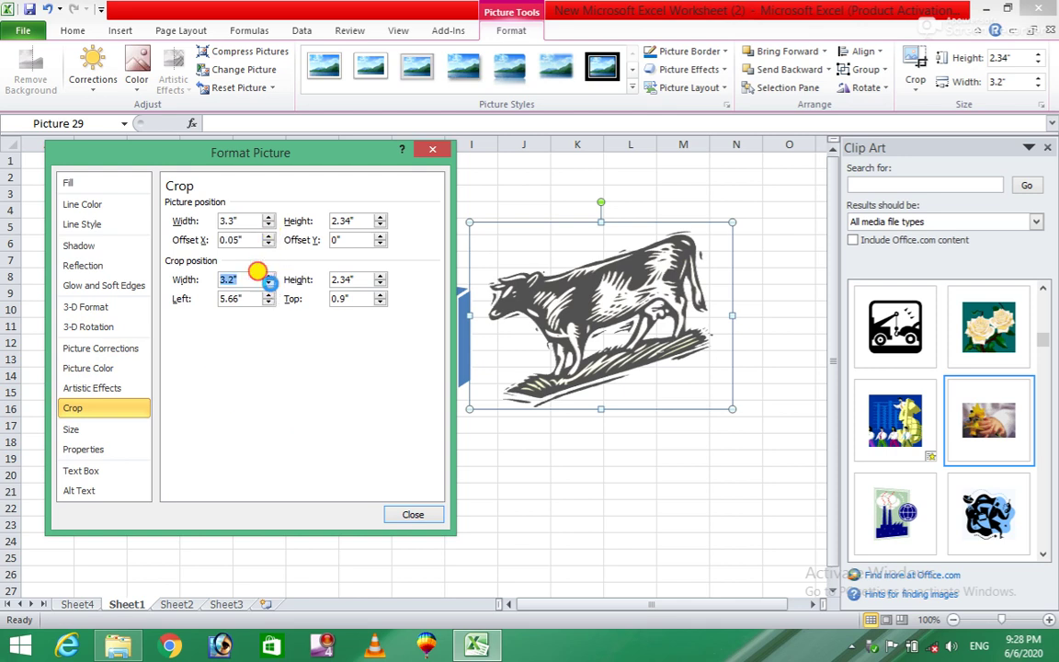
pyautogui.click(269, 284)
pyautogui.click(268, 284)
pyautogui.click(268, 284)
pyautogui.click(268, 284)
pyautogui.click(269, 284)
pyautogui.click(269, 283)
pyautogui.click(269, 283)
pyautogui.click(268, 284)
pyautogui.click(268, 283)
# Widen the crop back to the full 3.3" width and close the Format Picture dialog
pyautogui.click(268, 275)
pyautogui.click(267, 275)
pyautogui.click(268, 275)
pyautogui.click(268, 274)
pyautogui.click(268, 274)
pyautogui.click(268, 275)
pyautogui.click(268, 275)
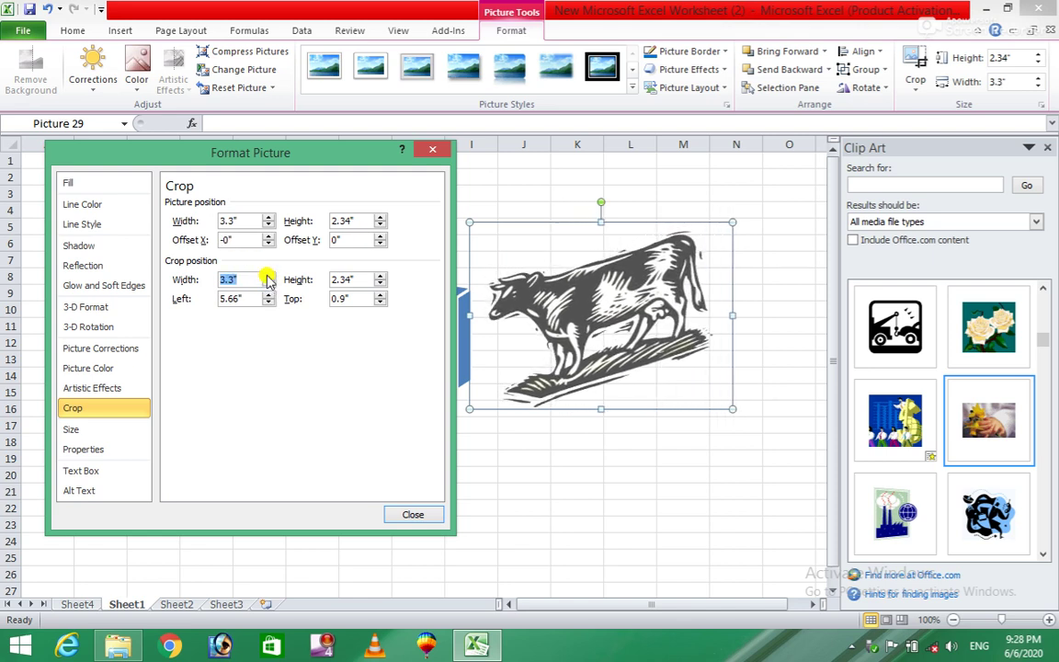
pyautogui.click(438, 154)
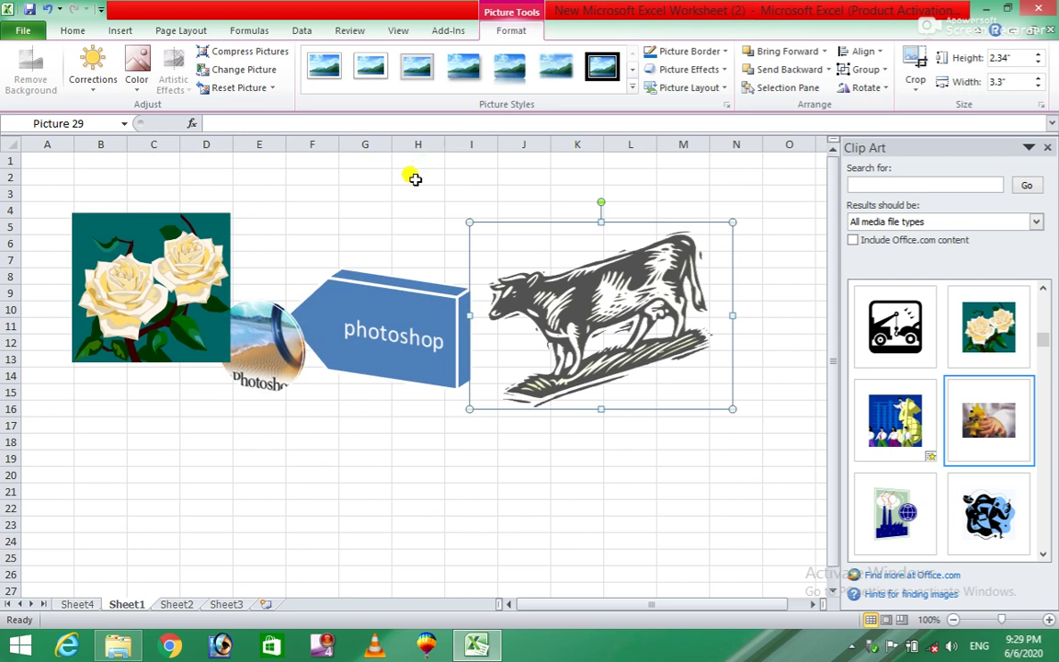
pyautogui.click(915, 66)
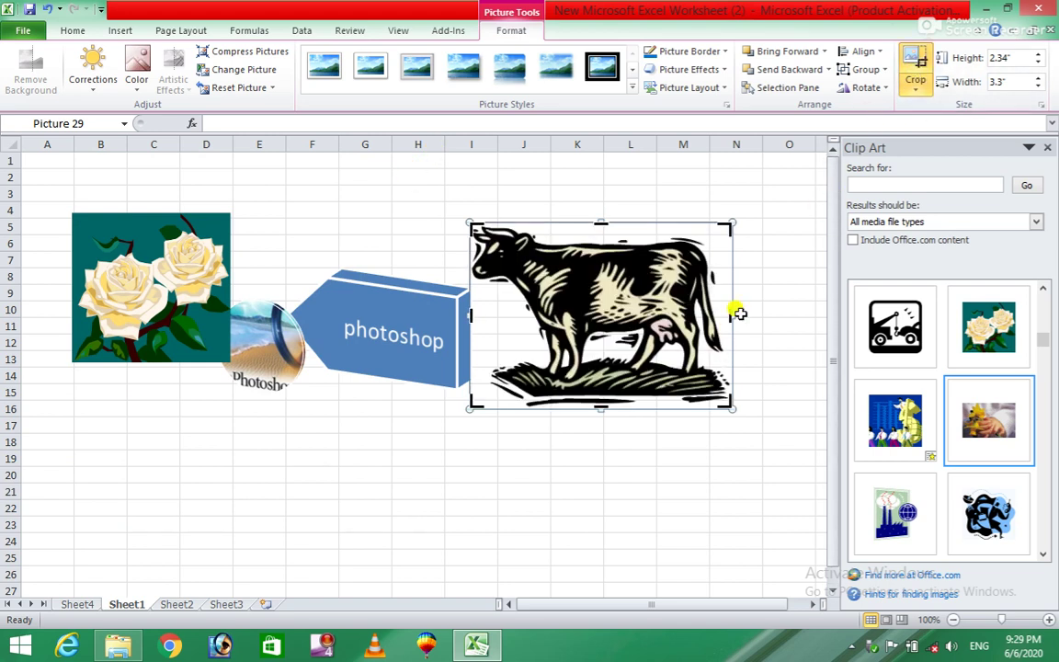
# Try and undo a right-side crop, then resize the cow proportionally to 2.61" × 3.7"
pyautogui.moveTo(730, 316); pyautogui.dragTo(677, 320)
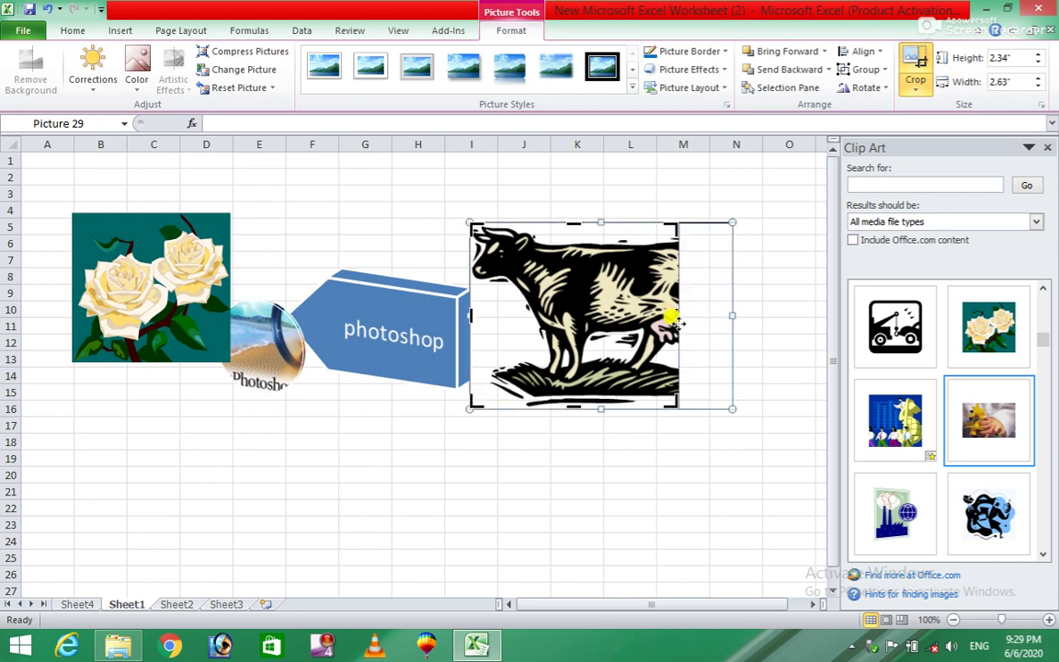
pyautogui.moveTo(673, 317); pyautogui.dragTo(732, 318)
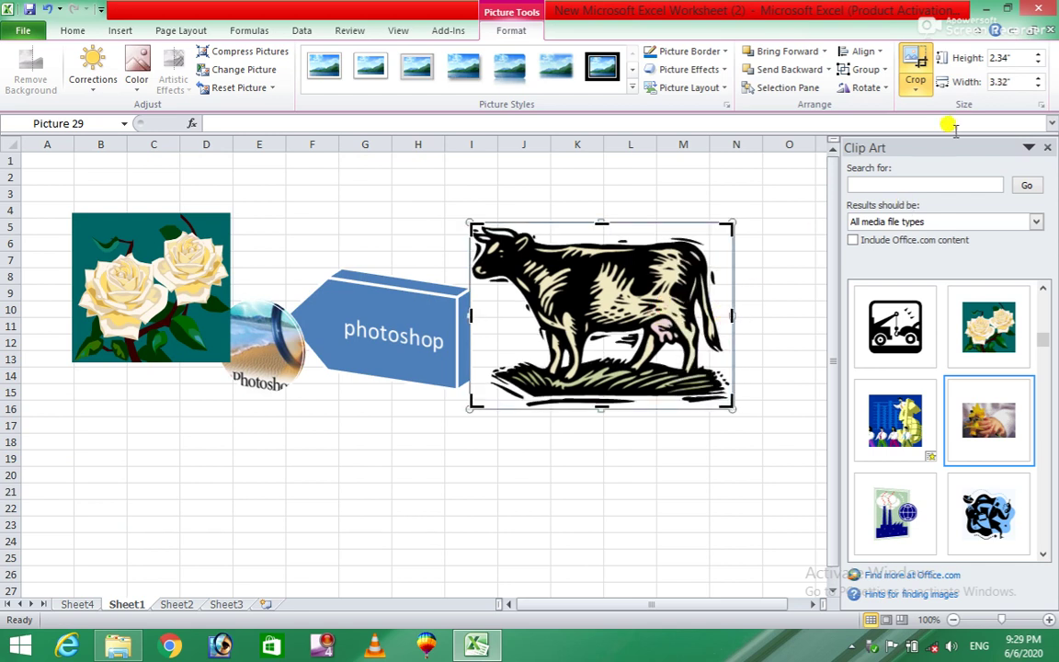
pyautogui.click(1036, 55)
pyautogui.click(1036, 54)
pyautogui.click(1036, 55)
pyautogui.click(1036, 54)
pyautogui.click(1036, 55)
pyautogui.click(1036, 54)
pyautogui.click(1038, 77)
pyautogui.click(1038, 77)
pyautogui.click(1037, 77)
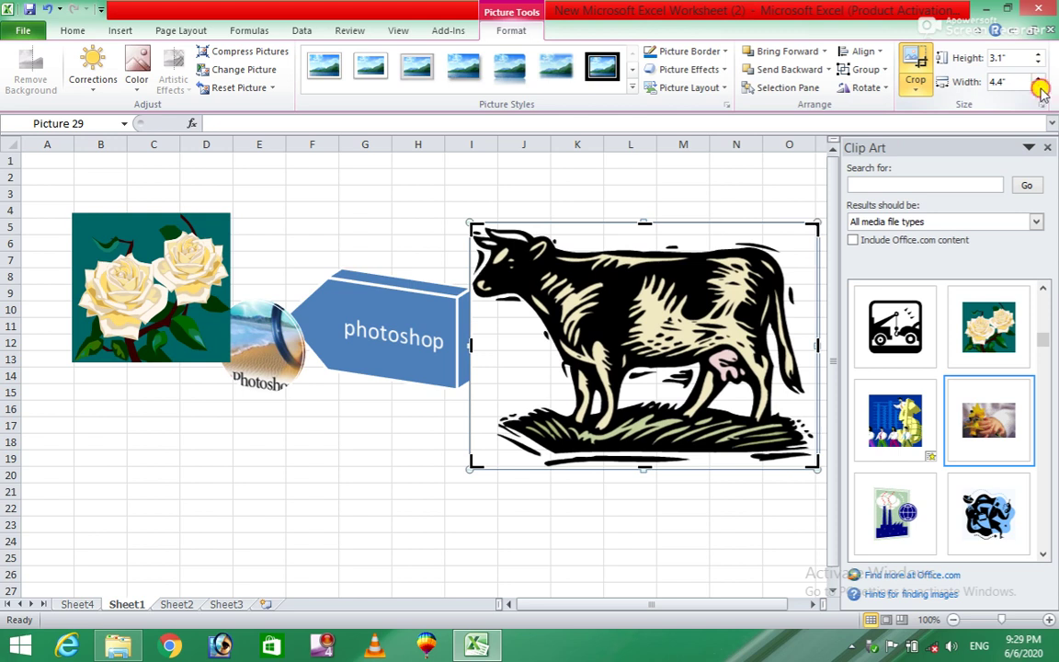
pyautogui.click(1038, 87)
pyautogui.click(1037, 87)
pyautogui.click(1038, 87)
pyautogui.click(1037, 87)
pyautogui.click(1038, 88)
pyautogui.click(1038, 87)
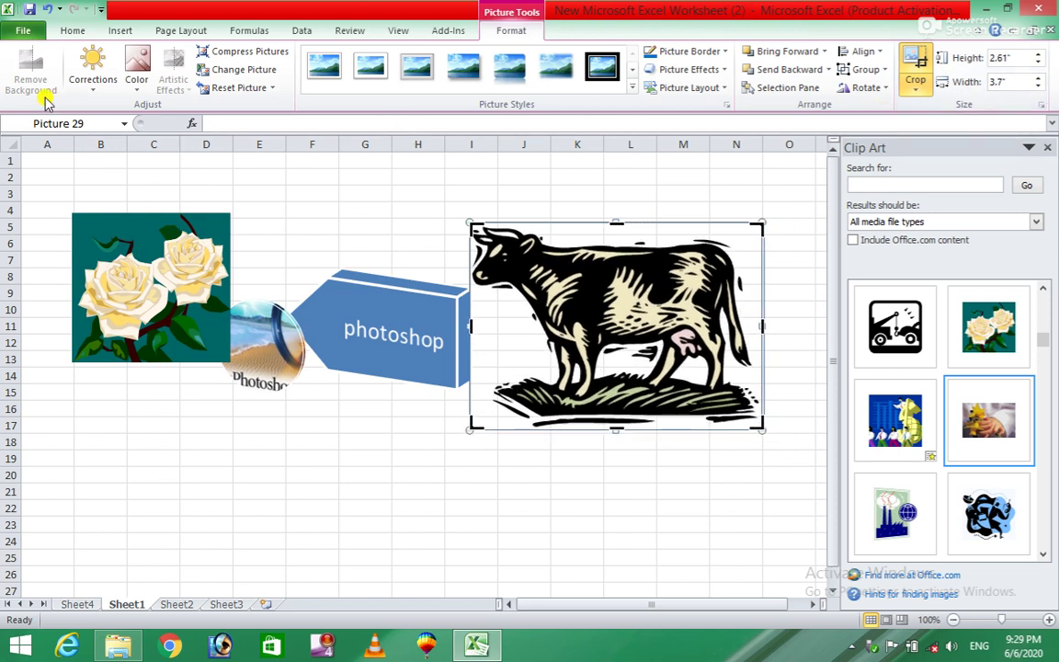
pyautogui.click(119, 30)
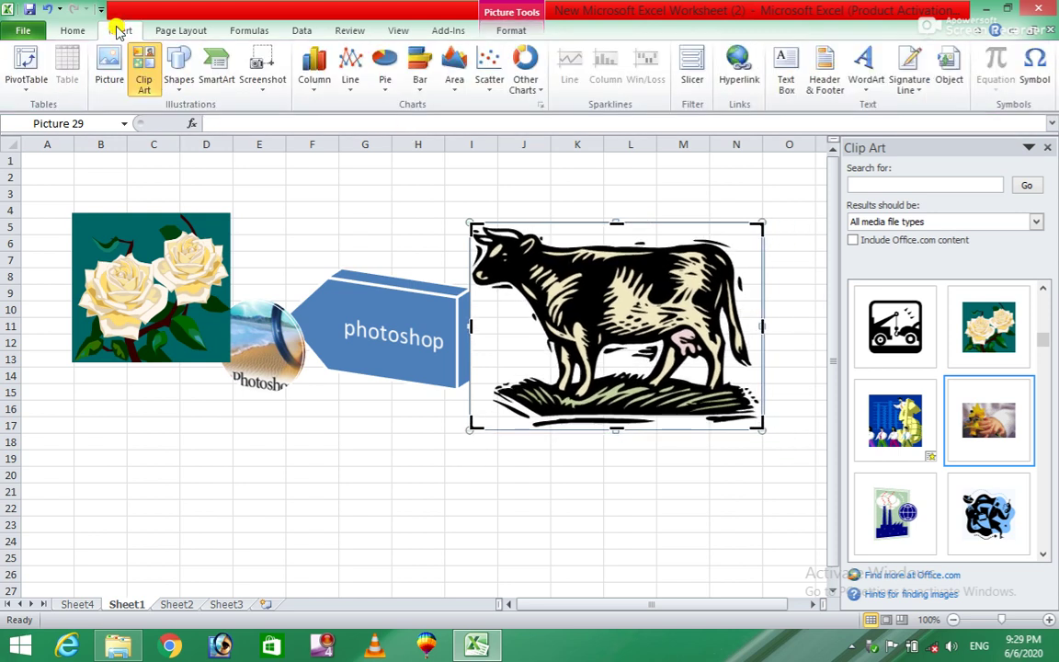
pyautogui.click(187, 66)
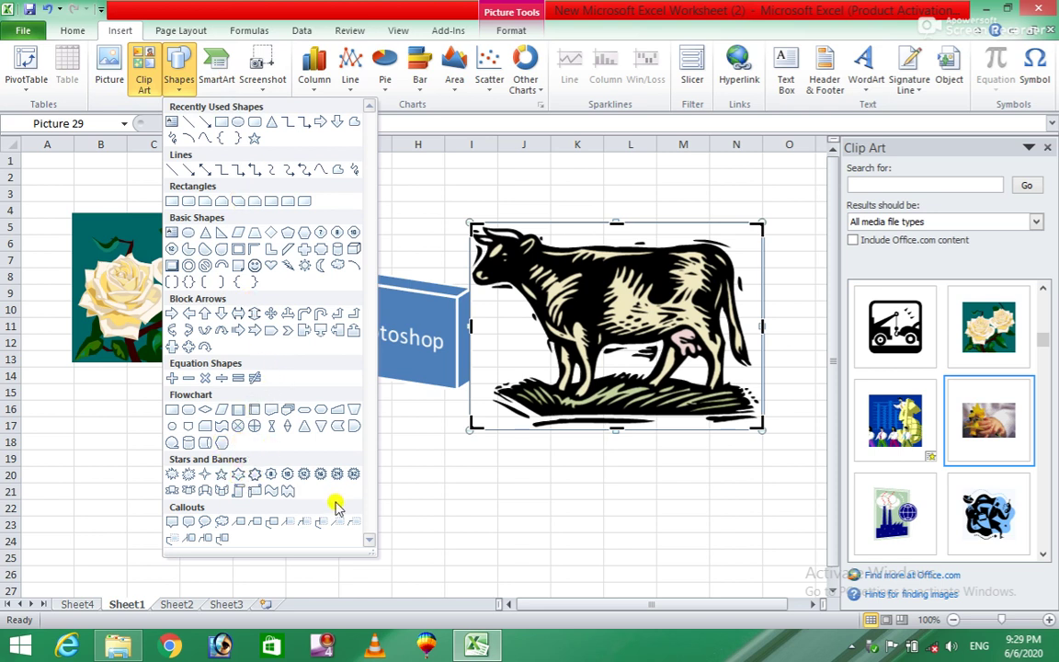
# Draw a 32-point star over rows 18–24 below the pictures and apply a light green style
pyautogui.click(354, 476)
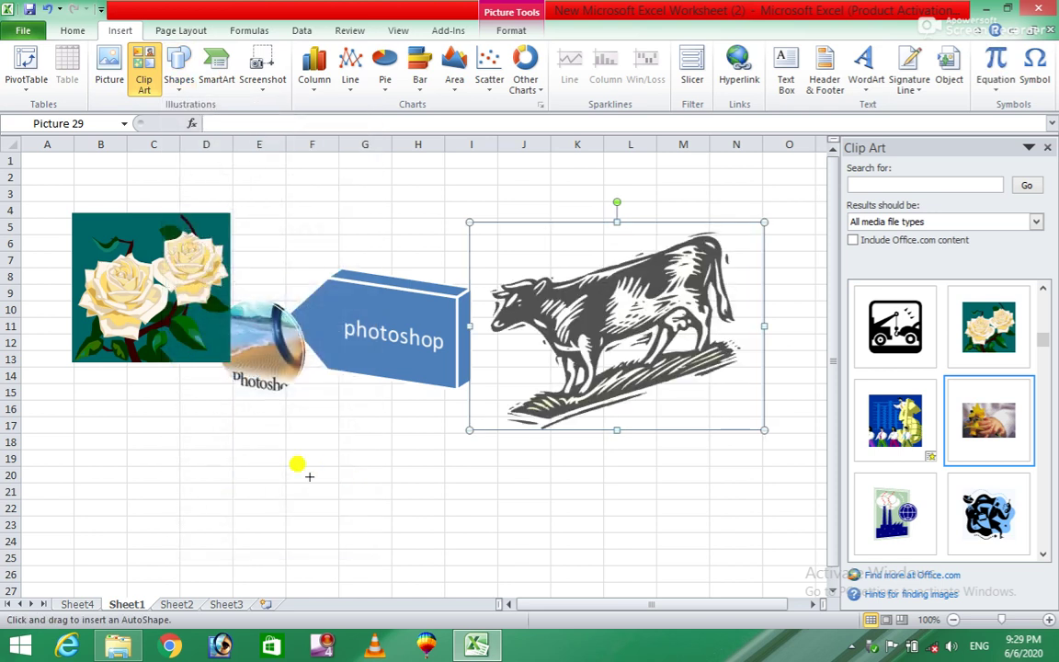
pyautogui.moveTo(262, 440); pyautogui.dragTo(434, 540)
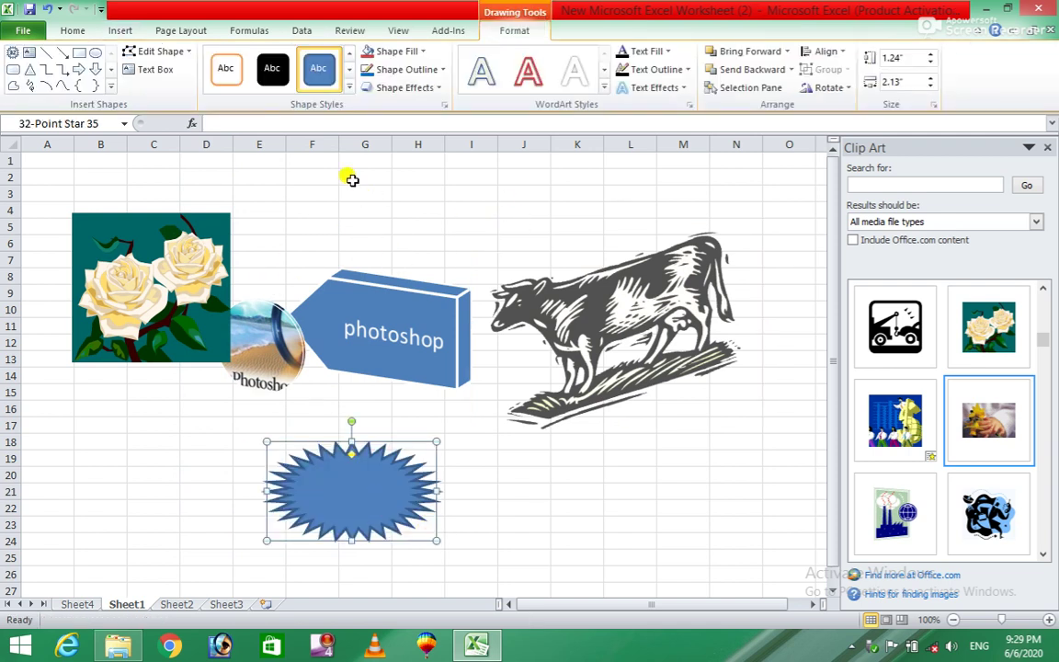
pyautogui.click(348, 88)
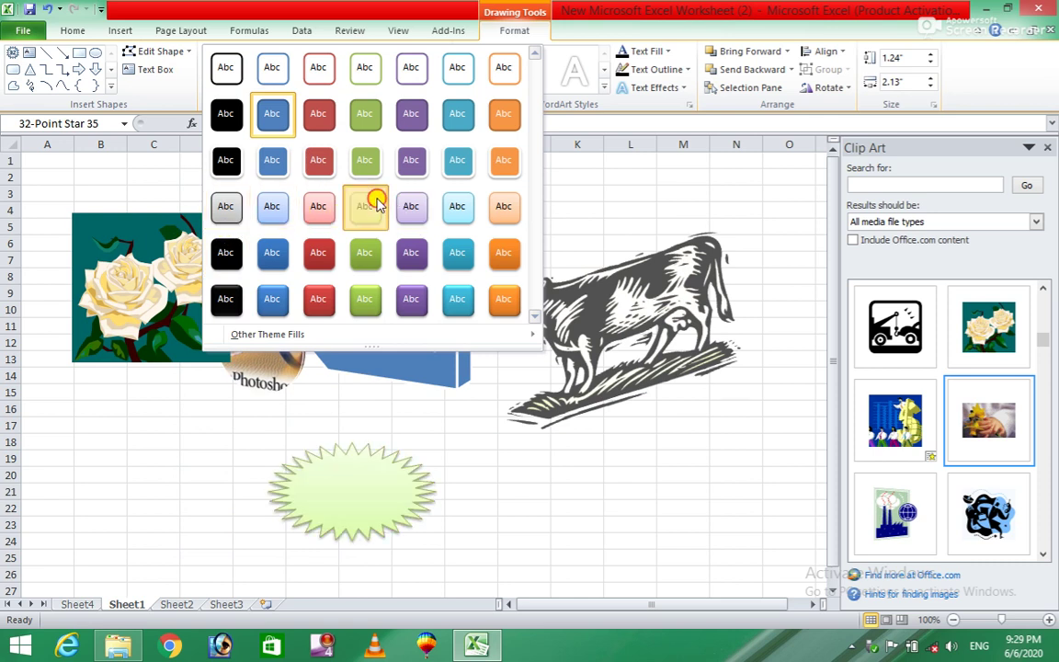
pyautogui.click(373, 201)
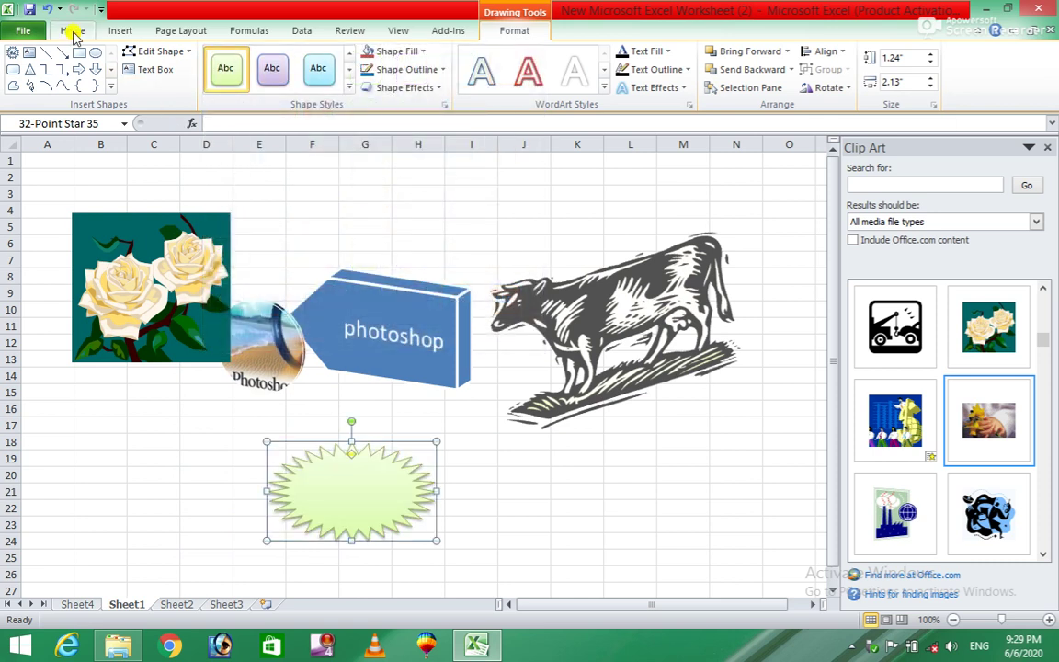
pyautogui.click(120, 30)
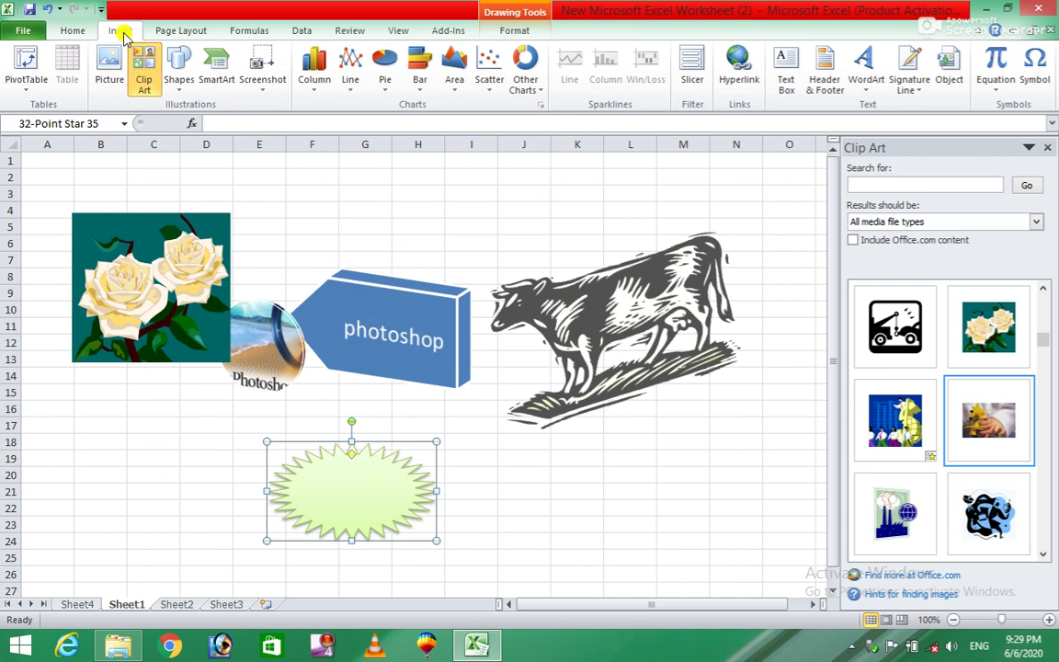
pyautogui.click(182, 79)
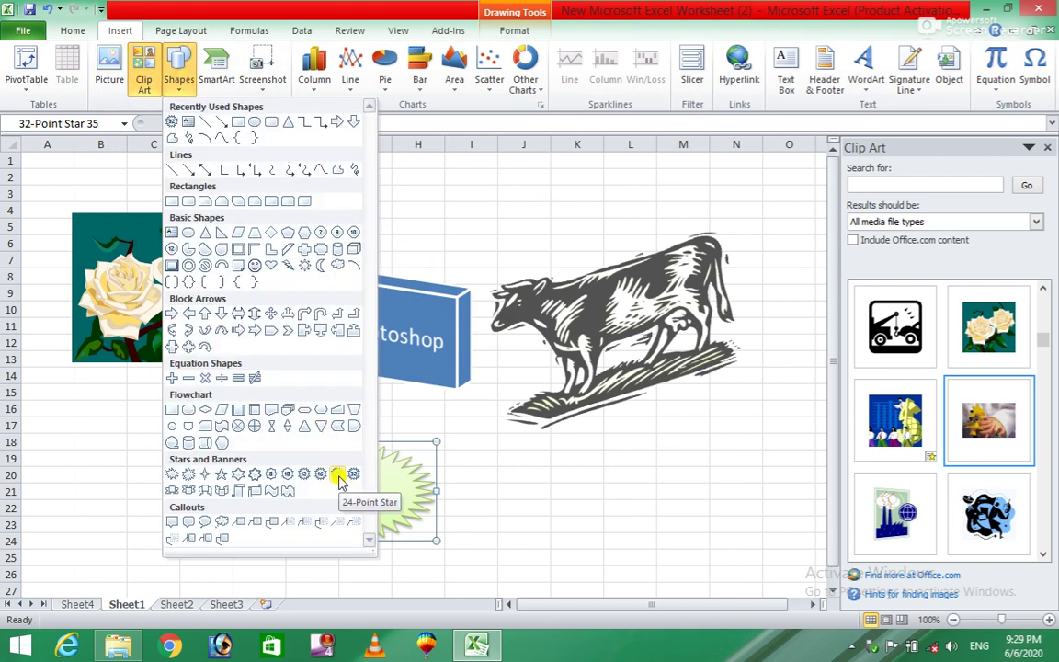
# Draw a 24-point star beside the green star and move it up under the cow
pyautogui.click(338, 476)
pyautogui.moveTo(485, 448); pyautogui.dragTo(622, 576)
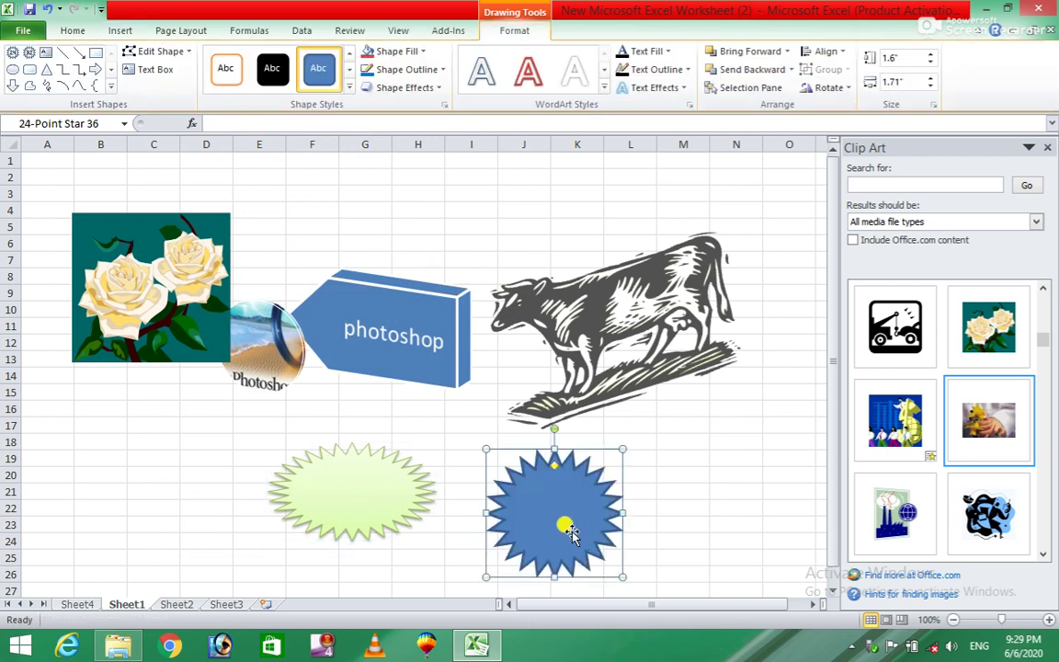
pyautogui.moveTo(570, 531); pyautogui.dragTo(541, 481)
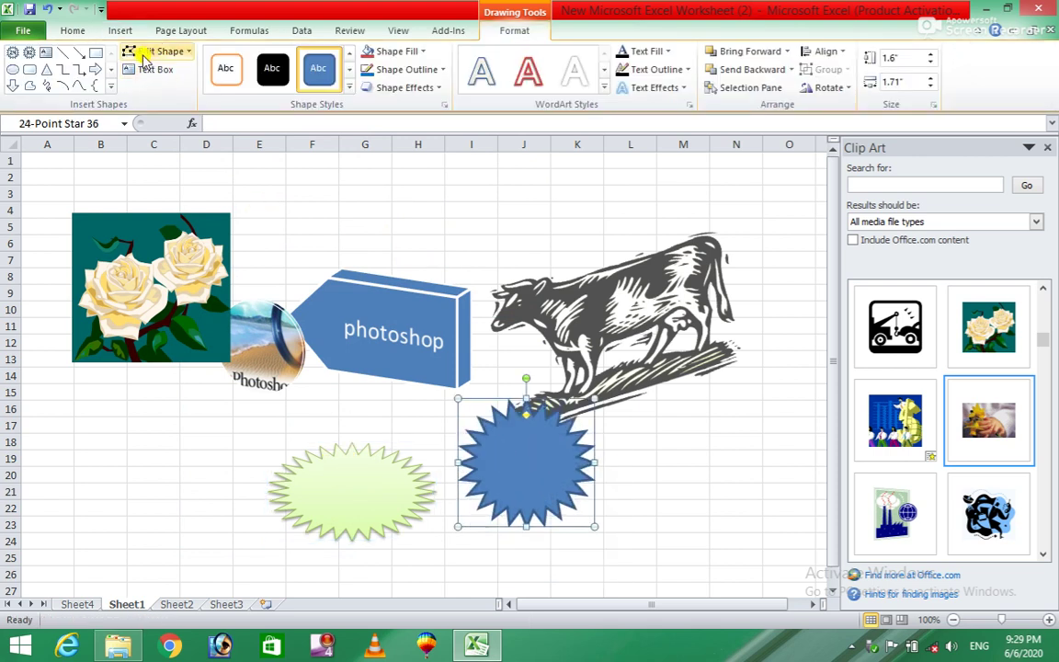
pyautogui.click(119, 30)
pyautogui.click(179, 69)
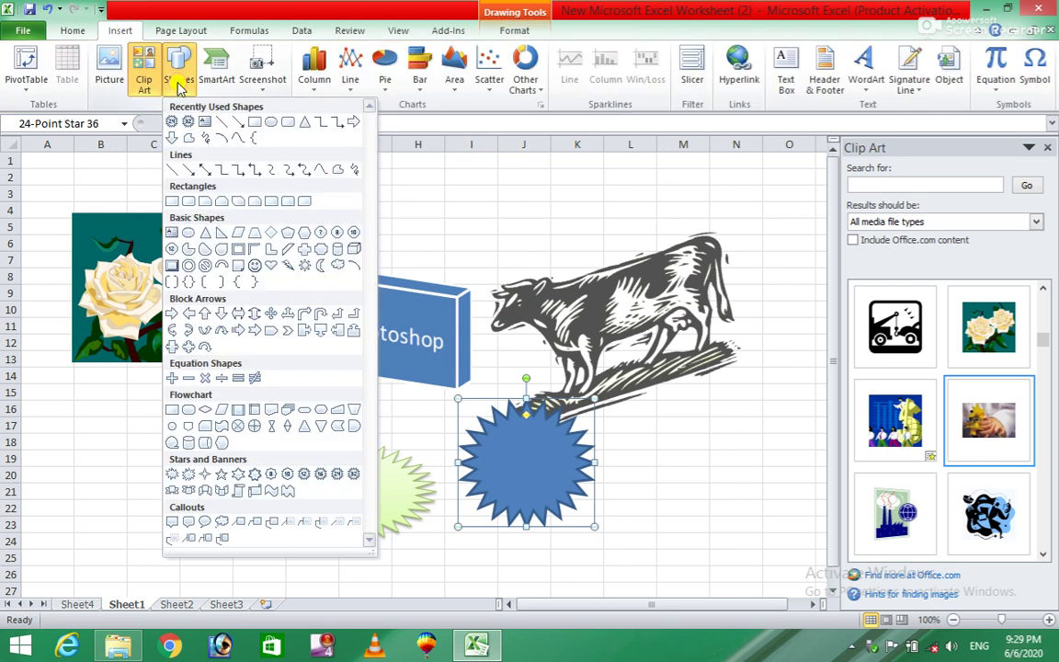
# Draw a frame shape around C15:D18 below the roses and fill it purple
pyautogui.click(238, 248)
pyautogui.moveTo(135, 388); pyautogui.dragTo(258, 462)
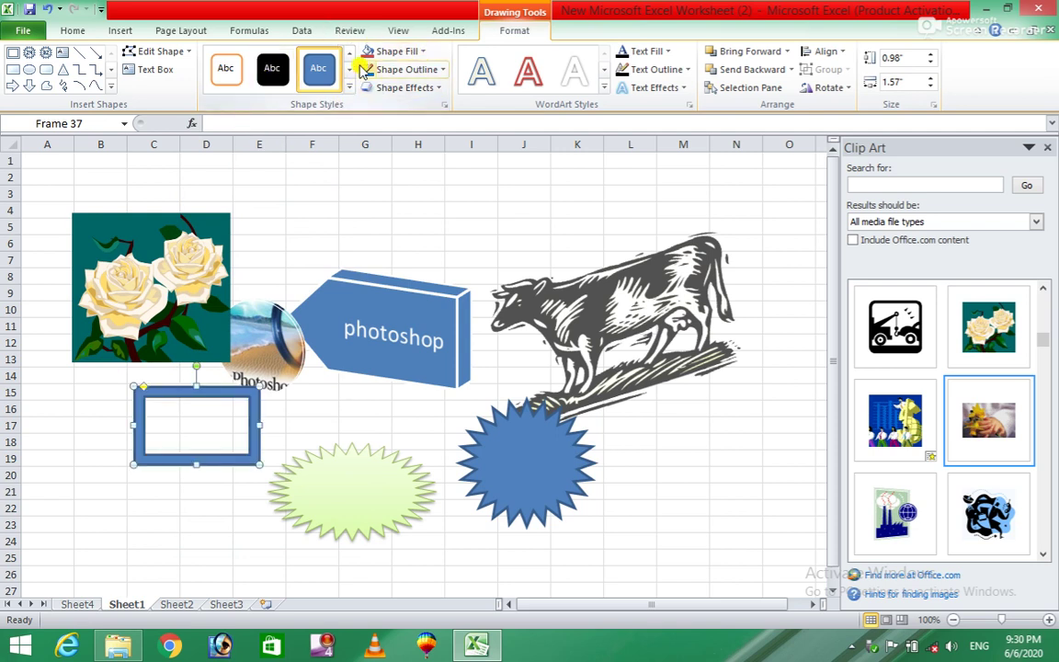
pyautogui.click(418, 51)
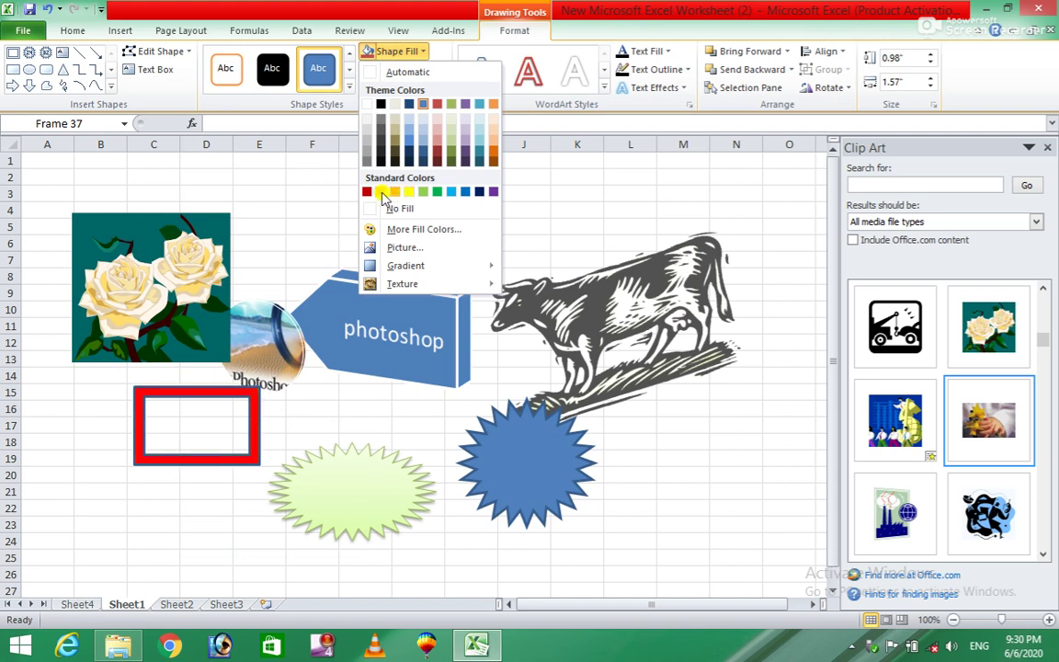
pyautogui.click(488, 195)
pyautogui.click(377, 221)
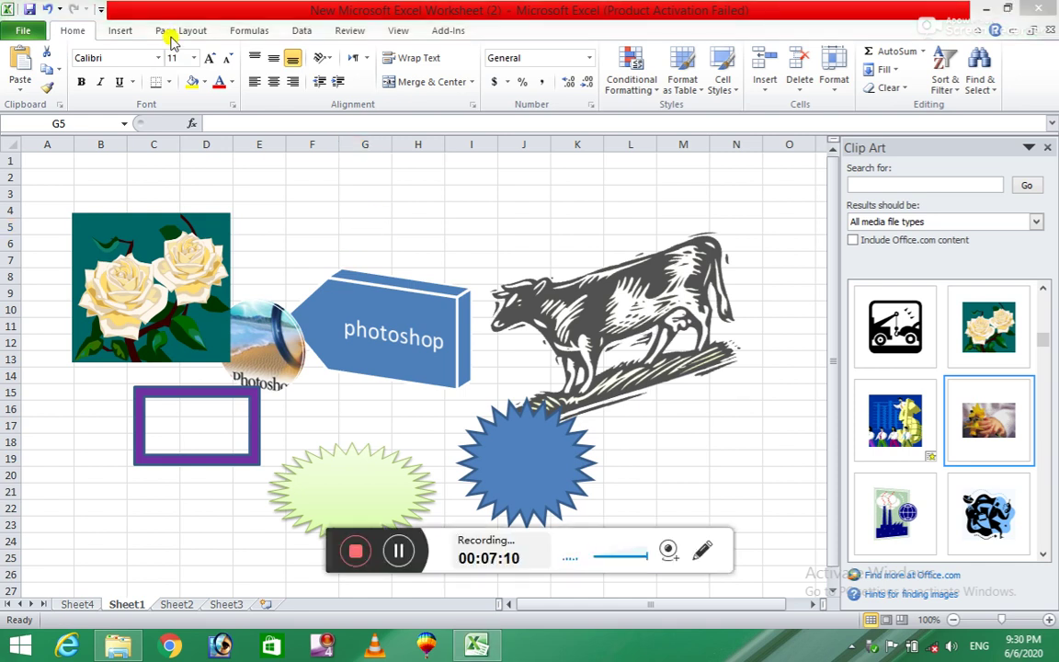
pyautogui.click(111, 31)
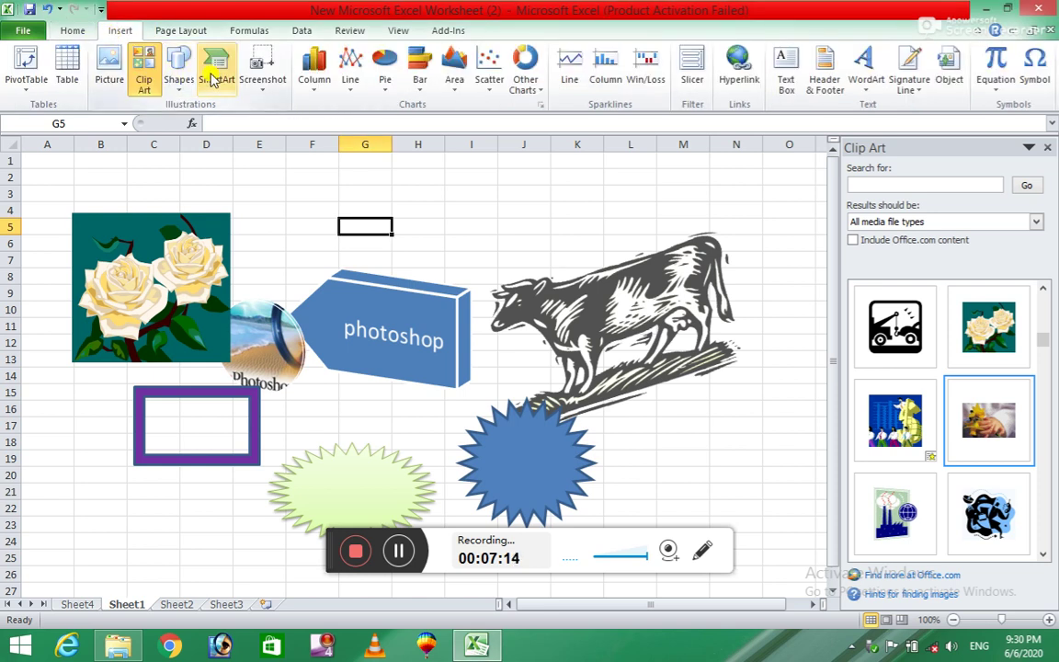